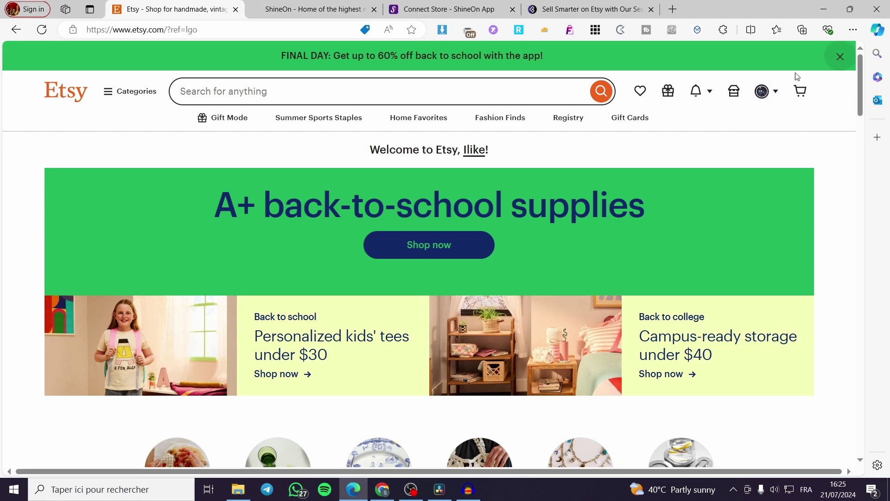
Open the Stylishasever shop page on Etsy and look over the ShineOn seller site and dashboard.
click(478, 150)
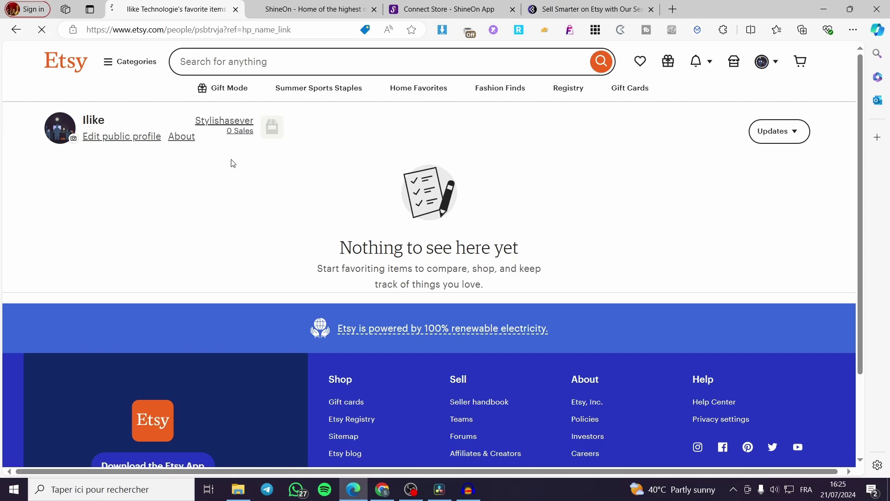
click(267, 136)
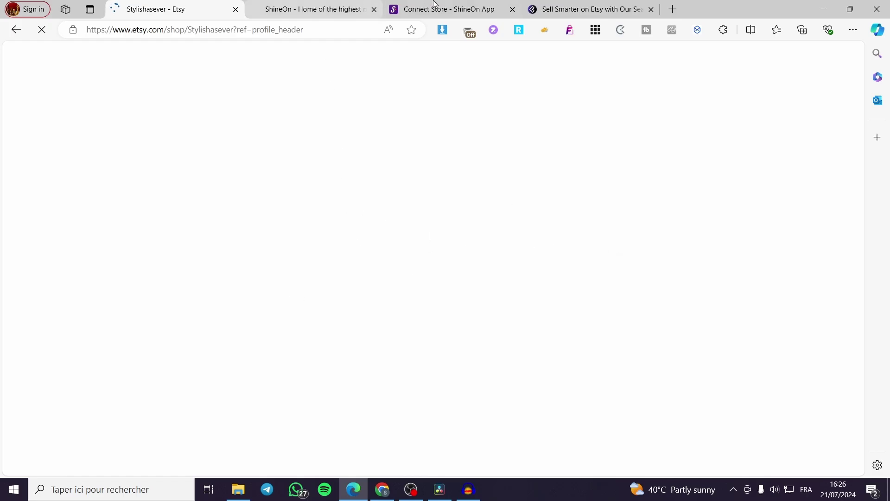
click(304, 6)
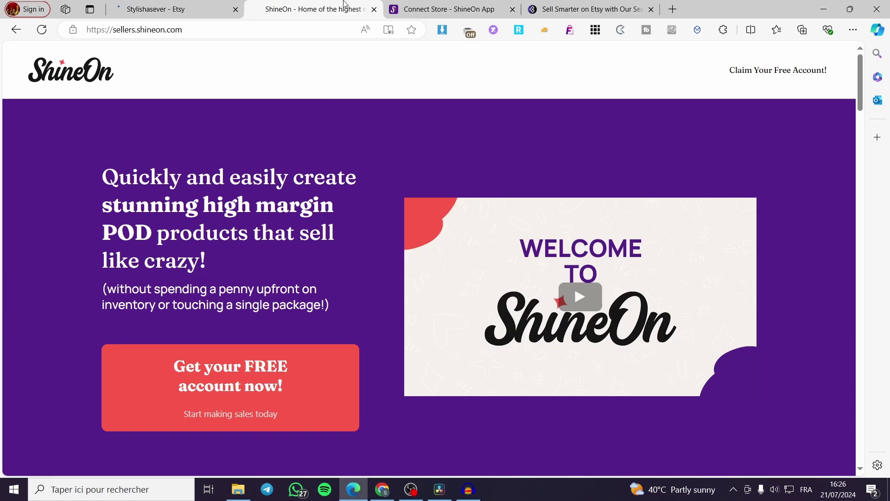
click(402, 11)
scroll(752, 219, up, 4)
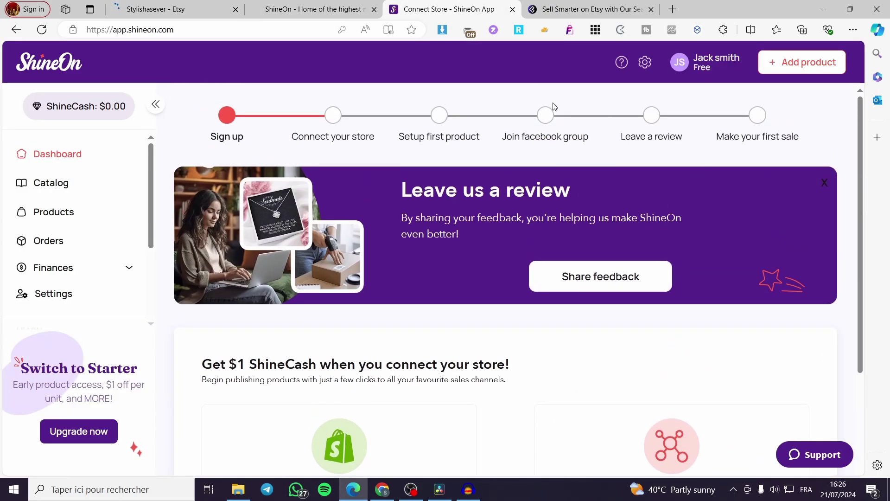
click(281, 6)
click(161, 5)
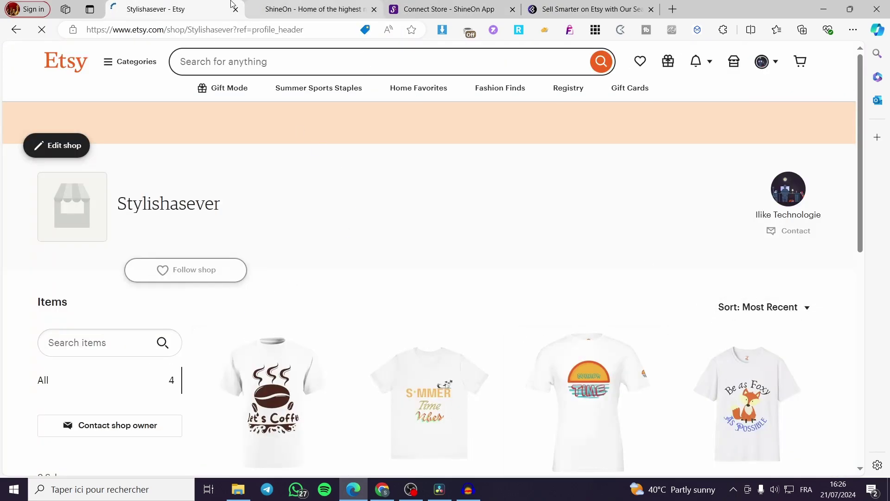
Switch to the ShineOn app, open the product catalog and go to the store connection options.
click(308, 10)
click(408, 10)
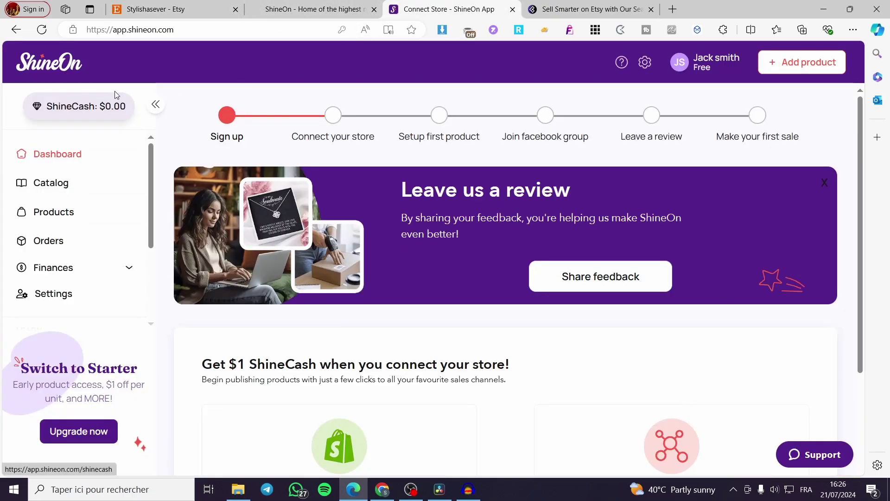
click(51, 186)
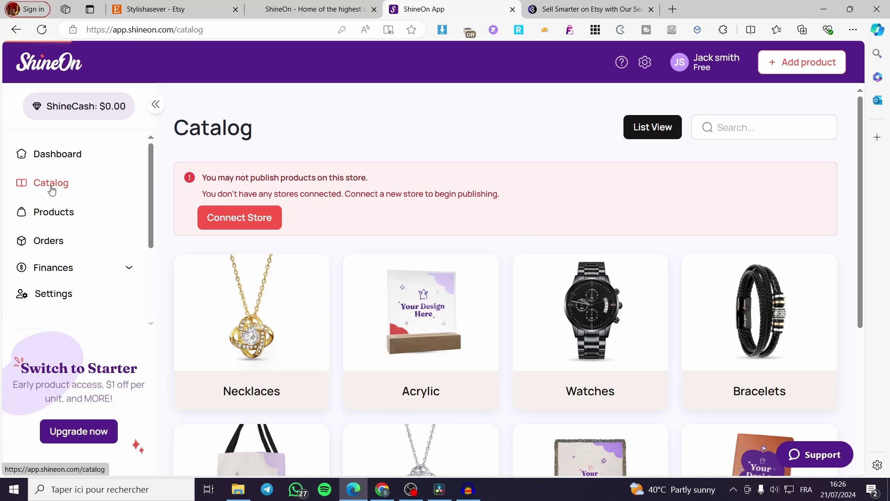
click(228, 221)
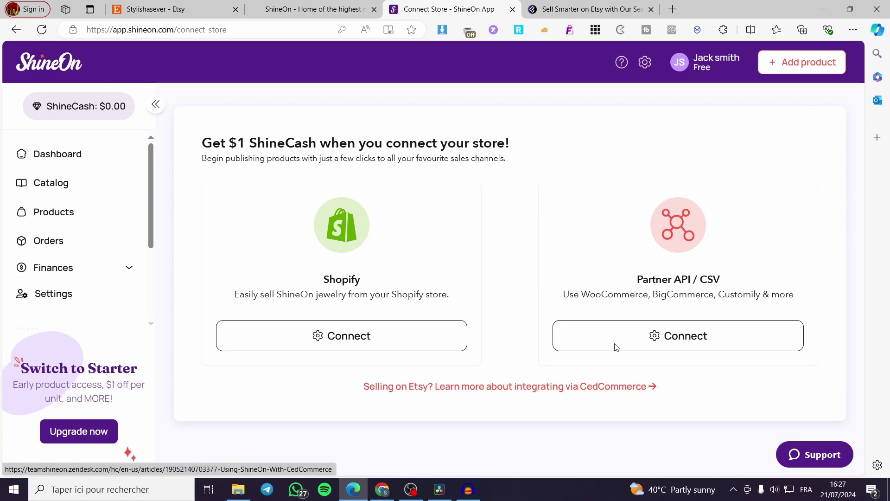
On the CedCommerce site, go to the Etsy page among the US marketplaces and open its Get Started form.
click(587, 9)
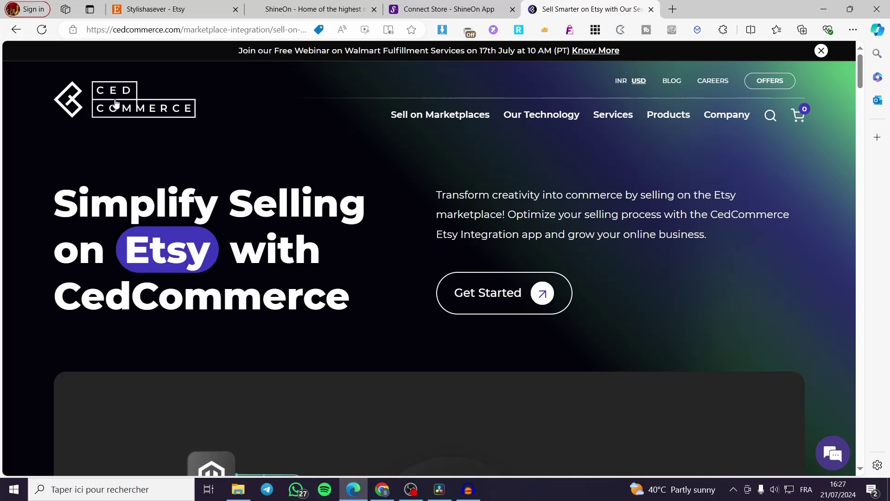
click(116, 103)
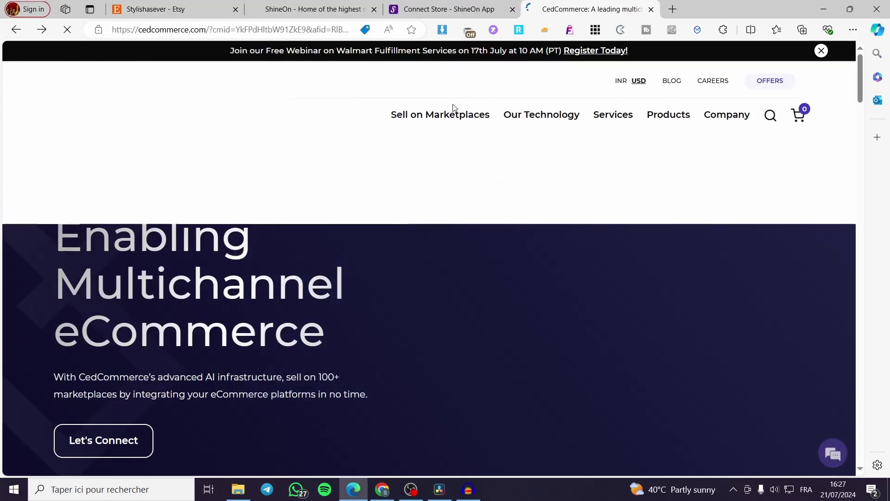
mouse_move(467, 120)
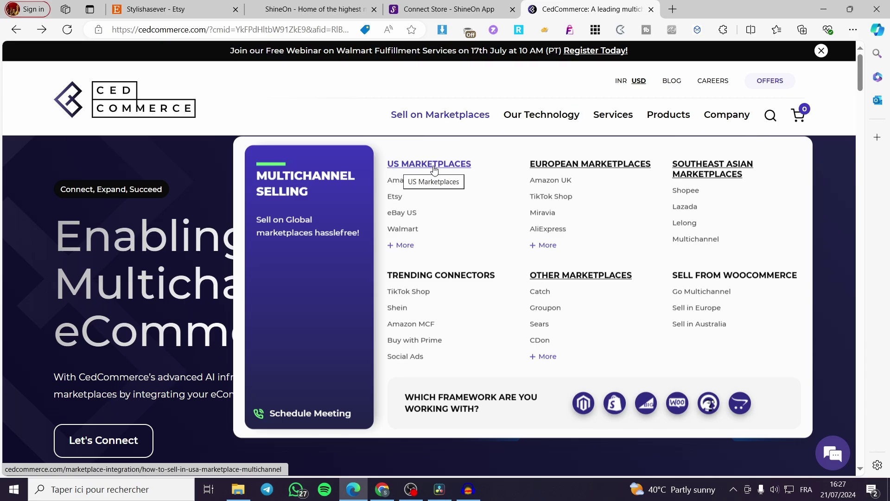
click(400, 200)
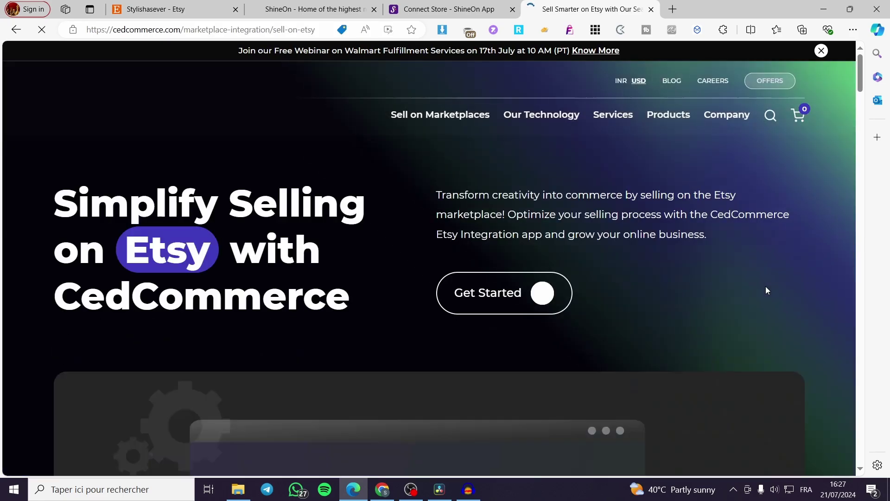
click(534, 300)
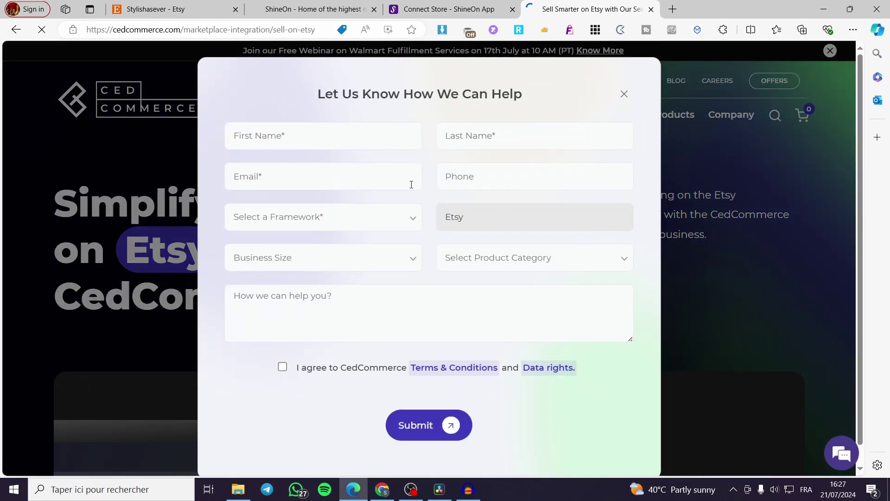
Connect ShineOn to the Shopify store by opening the ShineOn: Print On Demand app from its Shopify App Store listing.
click(449, 9)
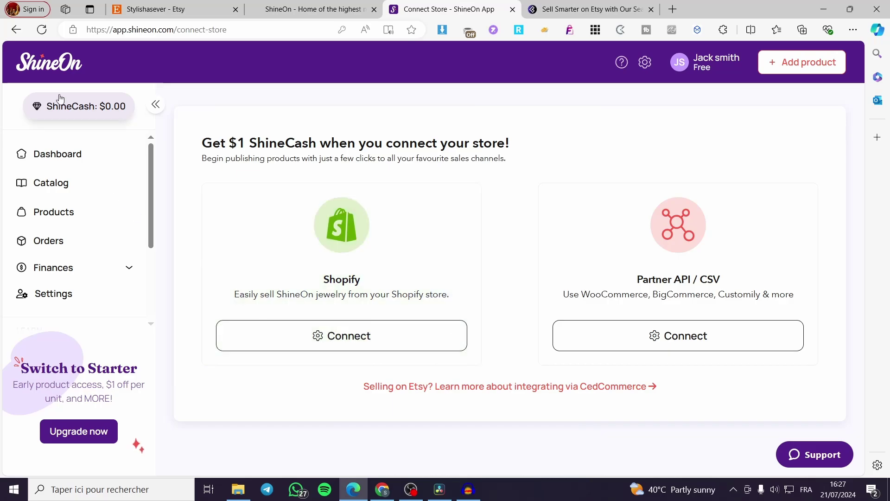
click(348, 336)
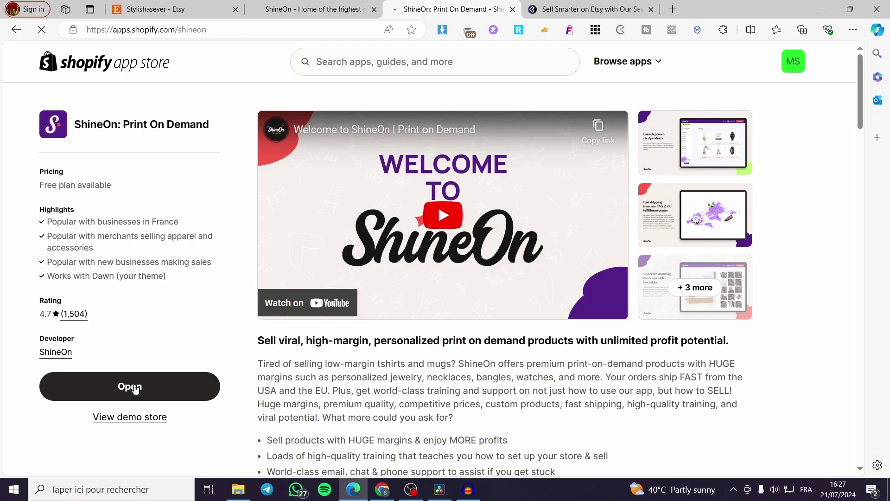
click(135, 387)
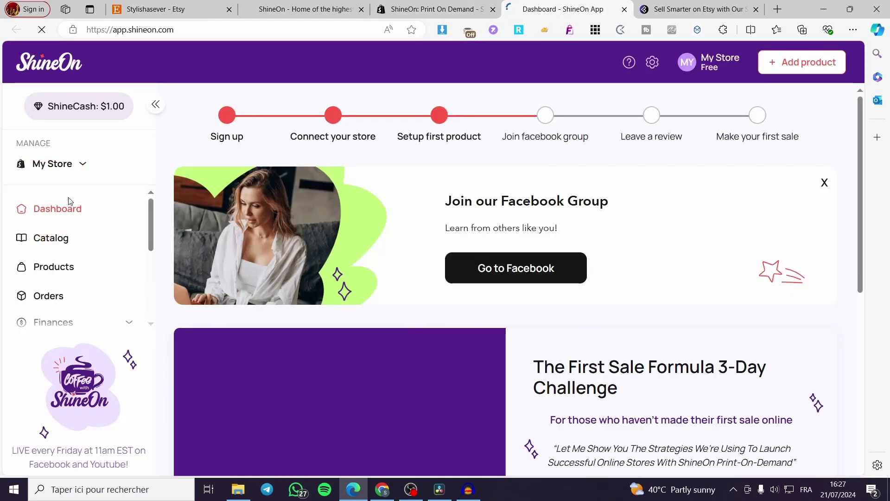
Examine the product categories in the connected store's ShineOn catalog.
click(51, 238)
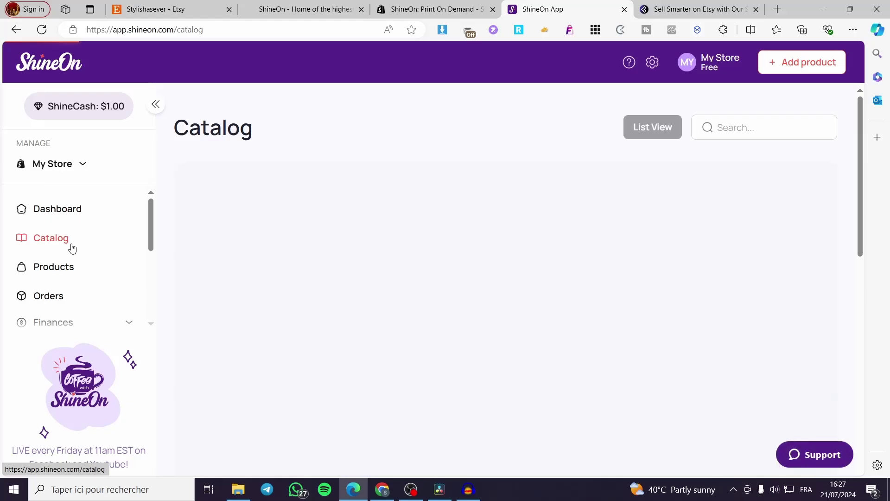
scroll(431, 267, down, 10)
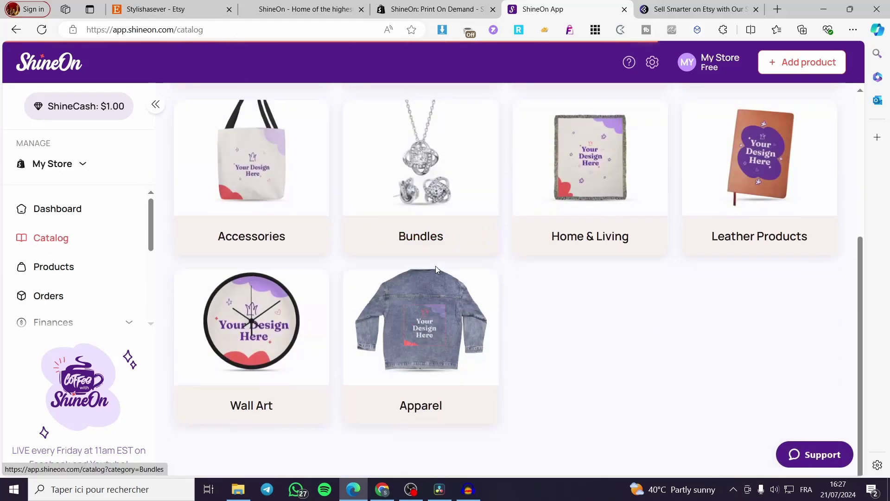
scroll(436, 269, up, 5)
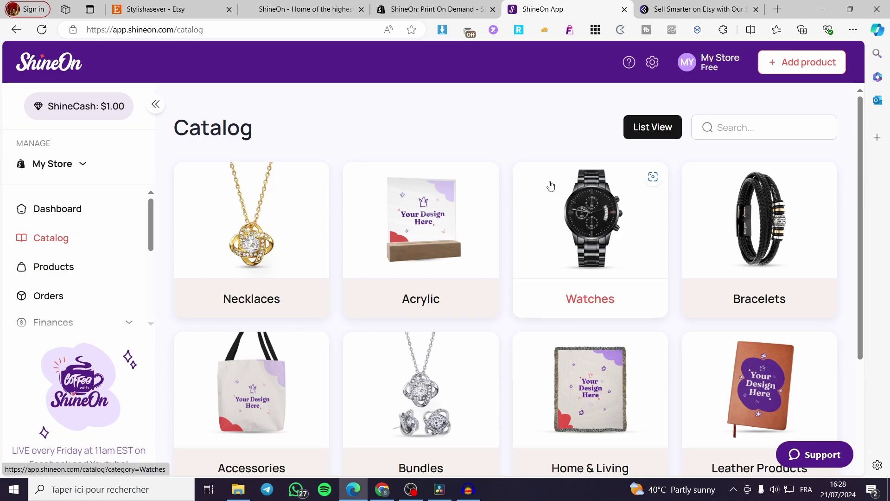
Close the Shopify App Store listing and return to the ShineOn catalog.
click(303, 8)
click(433, 9)
click(514, 9)
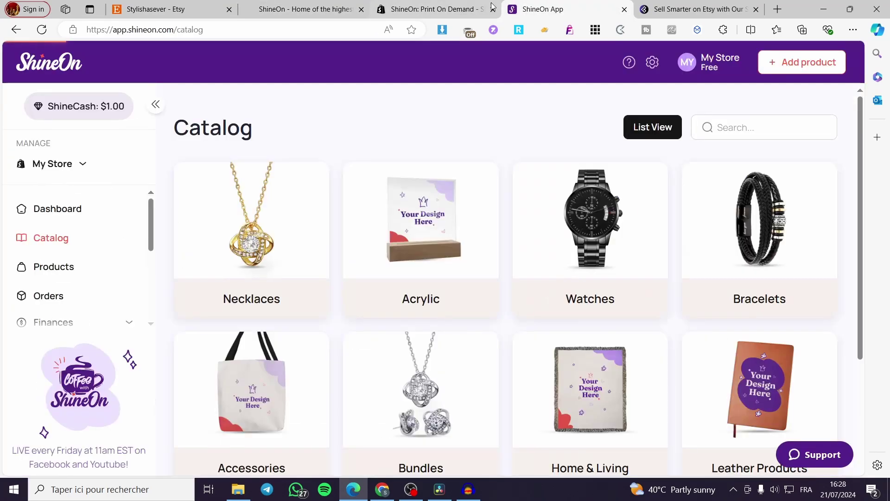
click(493, 8)
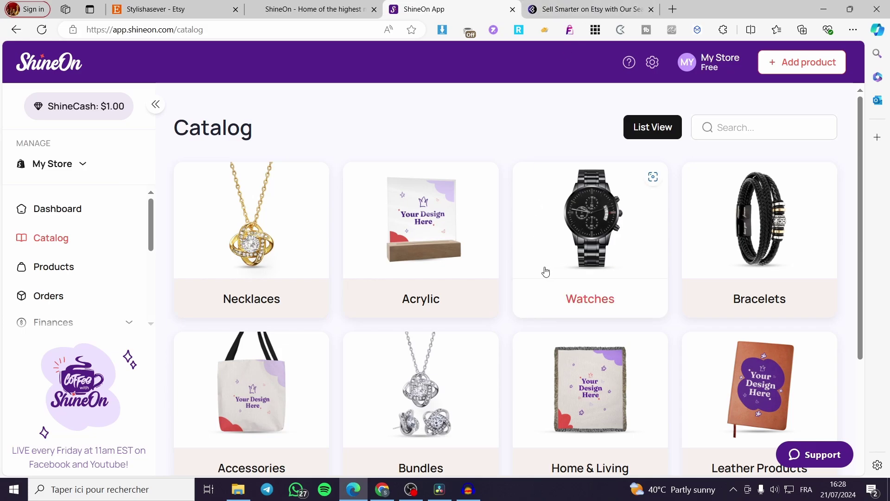
Fill in the first name, last name, e-mail and phone number in CedCommerce's Etsy contact form.
click(595, 5)
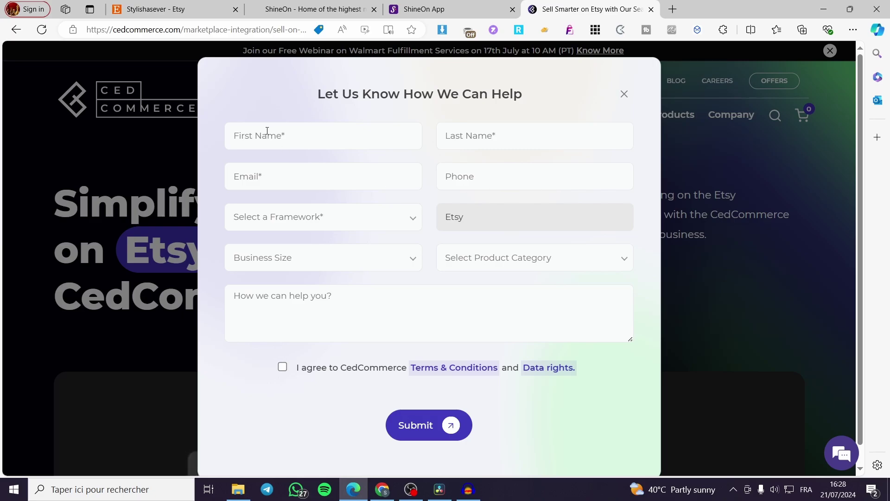
click(268, 133)
click(284, 187)
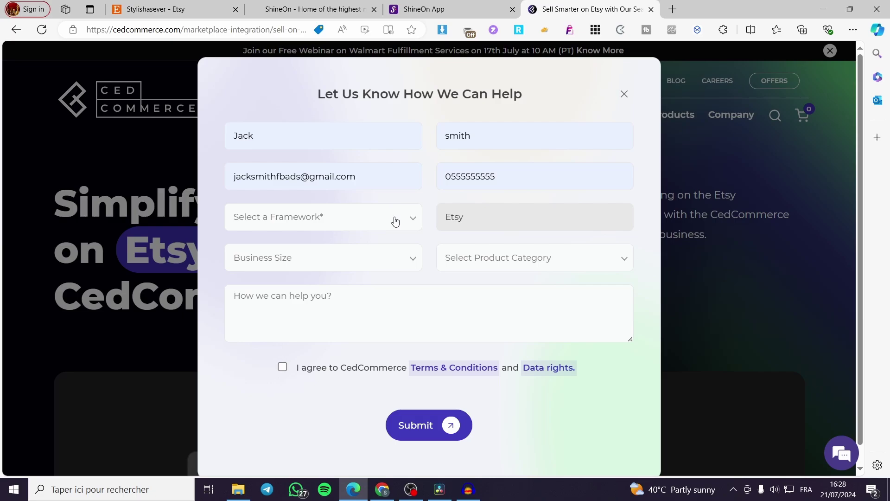
Set the framework to Shopify, the business size to not having started selling yet, and the product category to Arts and Crafts.
click(349, 224)
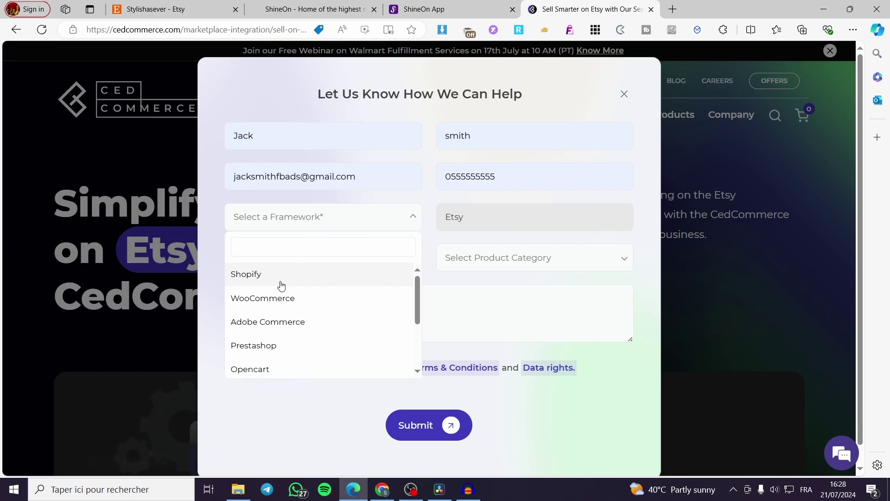
click(291, 277)
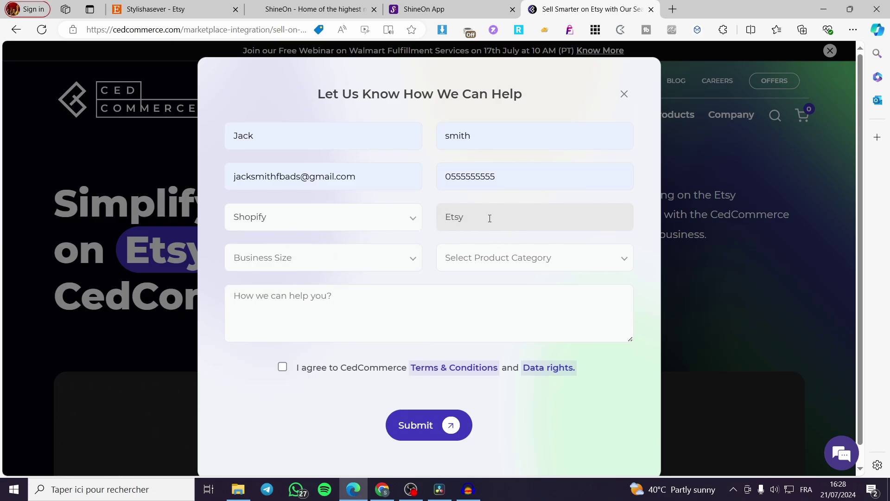
click(325, 261)
click(311, 314)
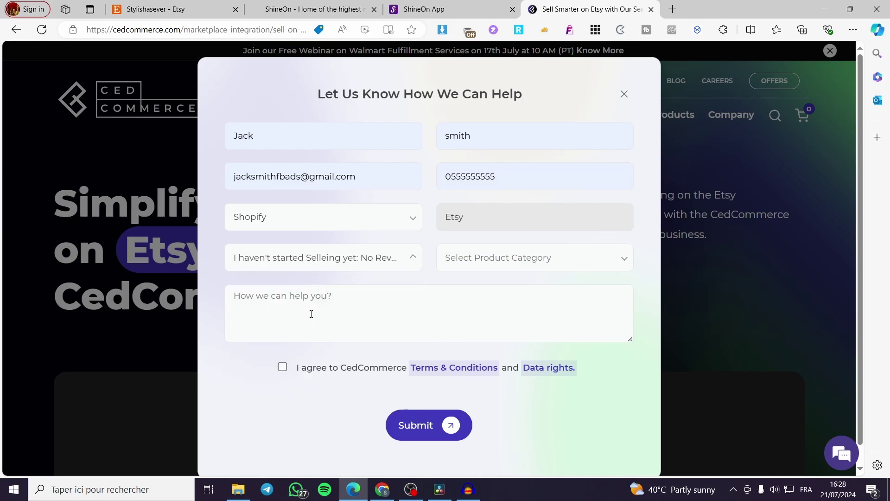
click(508, 260)
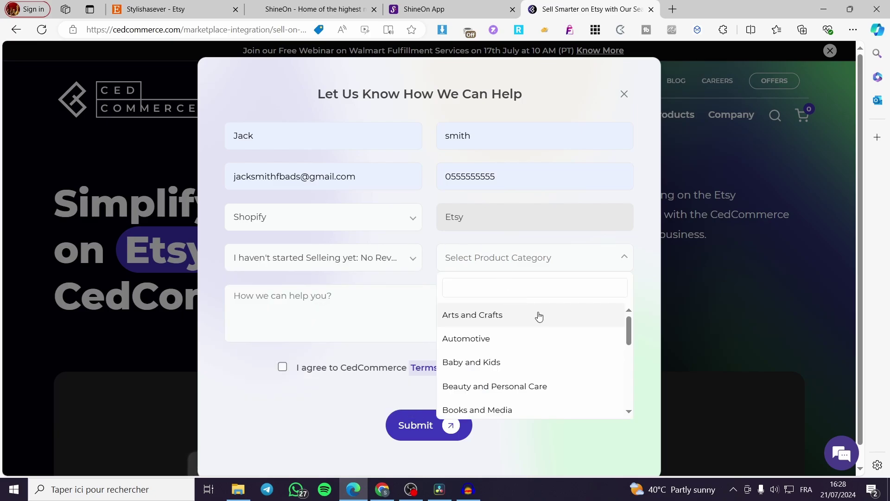
click(556, 320)
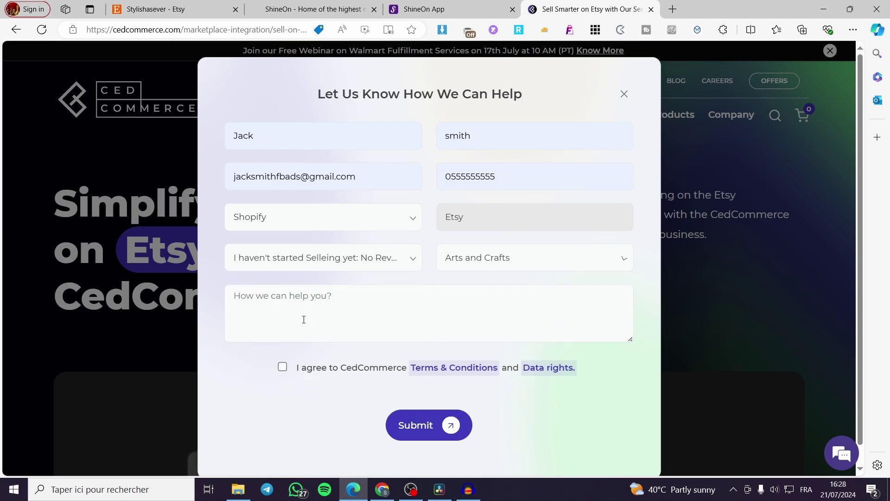
Agree to the CedCommerce terms and data rights, submit the contact form and dismiss the confirmation.
click(284, 369)
click(419, 424)
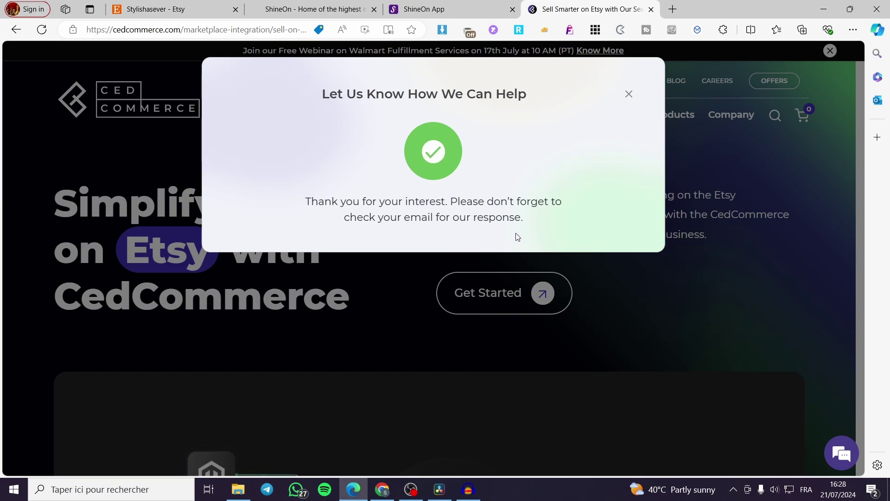
click(630, 94)
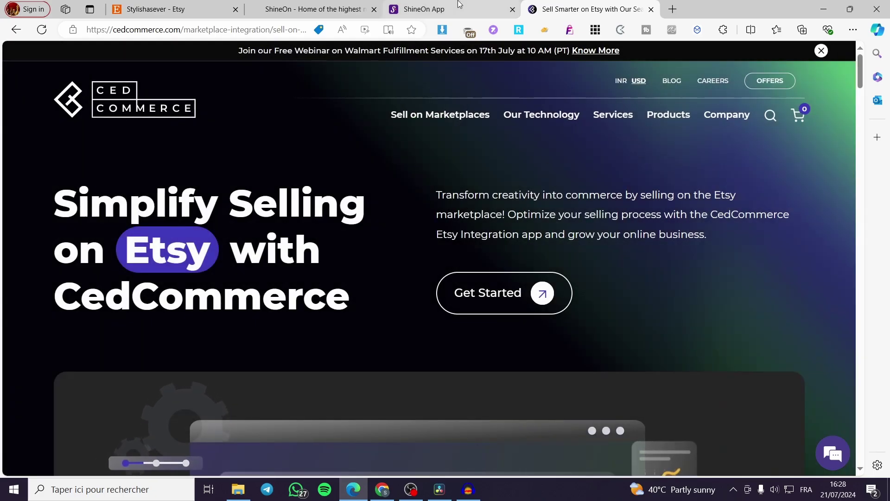
Return to the ShineOn catalog and open the Engraved Acrylic products within the Acrylic category.
click(320, 5)
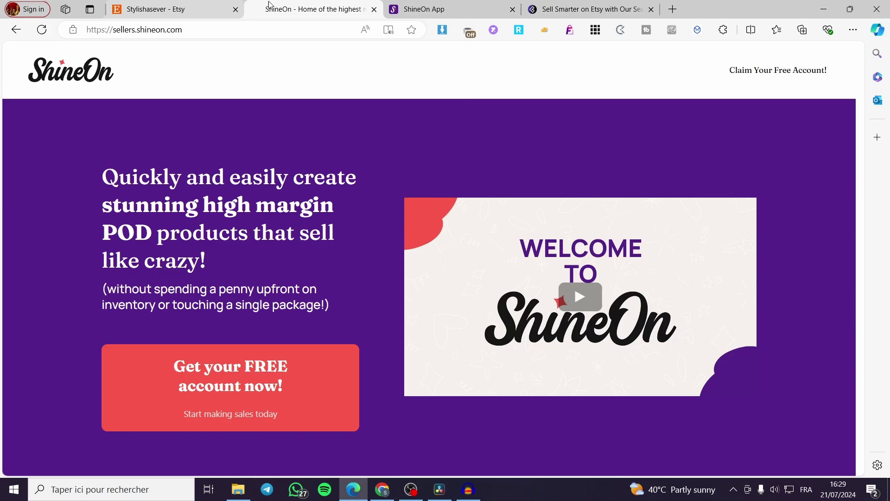
click(563, 5)
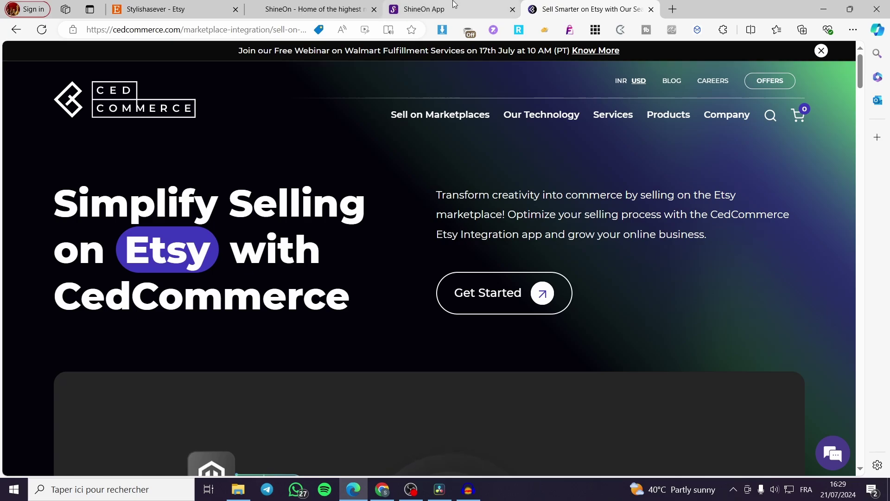
click(431, 9)
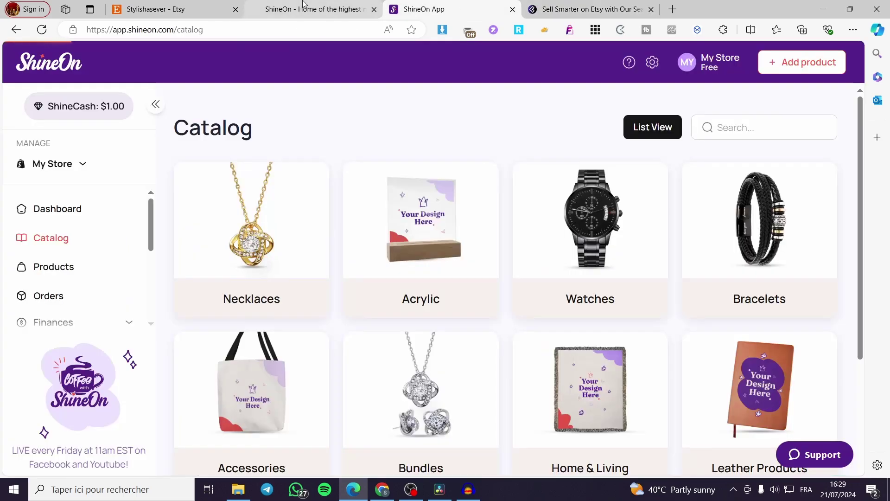
click(416, 241)
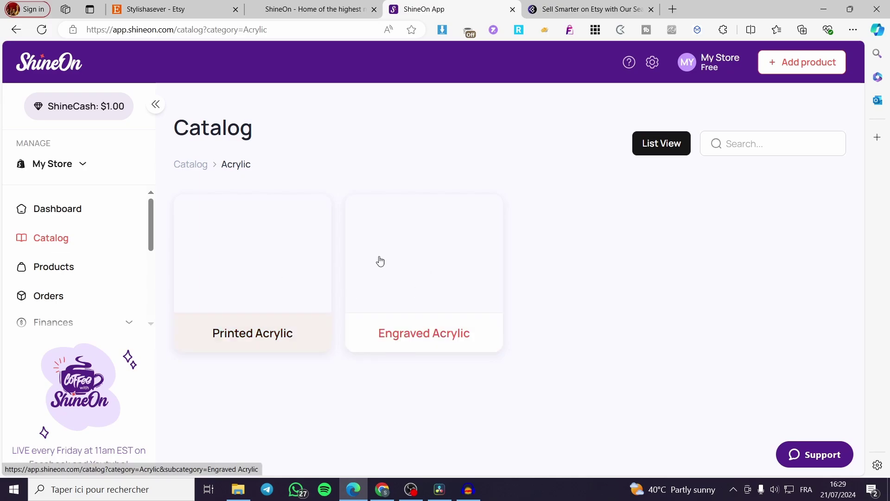
click(451, 271)
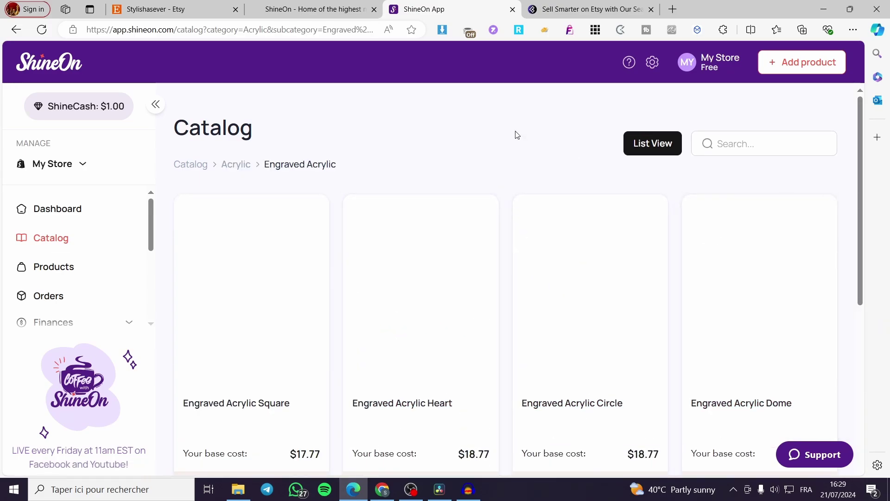
Look through the Engraved Acrylic products and open the Engraved Acrylic Square for setup.
scroll(468, 141, down, 3)
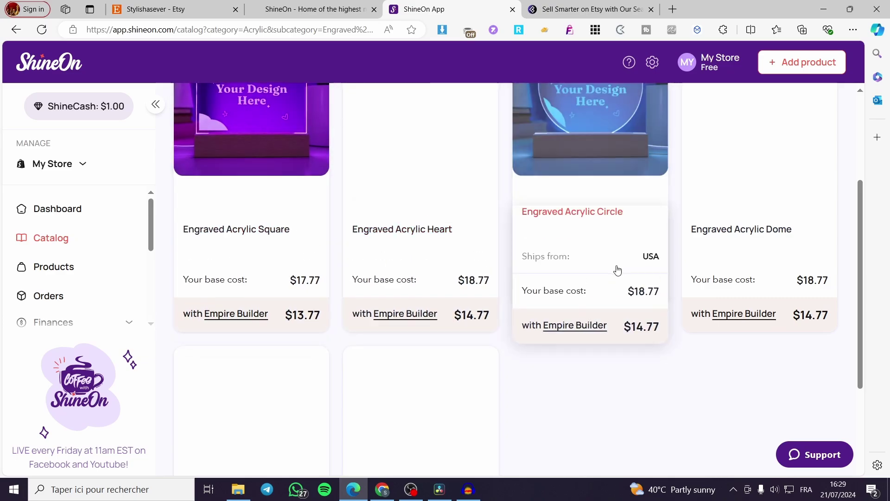
scroll(616, 266, up, 4)
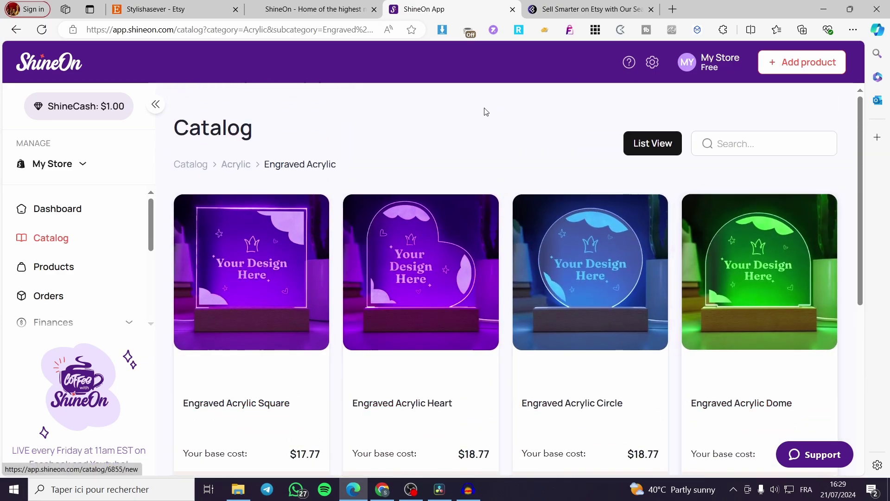
click(271, 265)
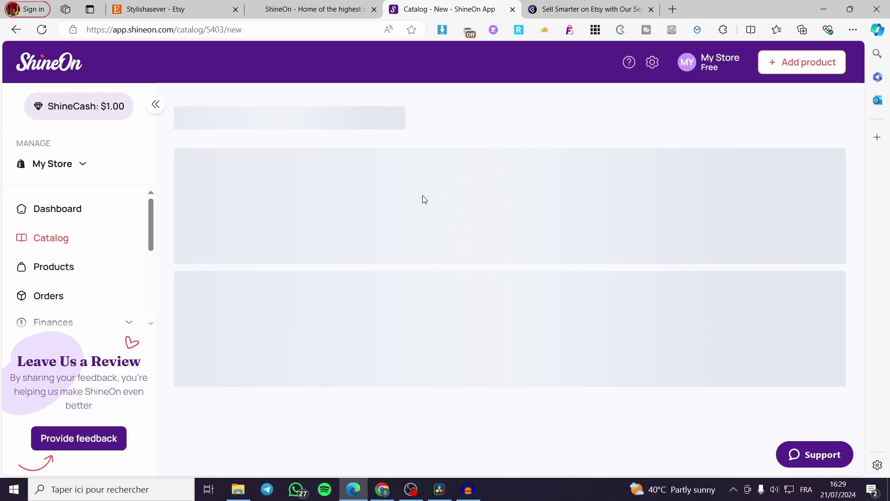
Try to upload il_fullxfull.6041497942_62eg from the Téléchargements folder as the product's artwork, showing all file types, and check the required image format.
scroll(571, 204, down, 3)
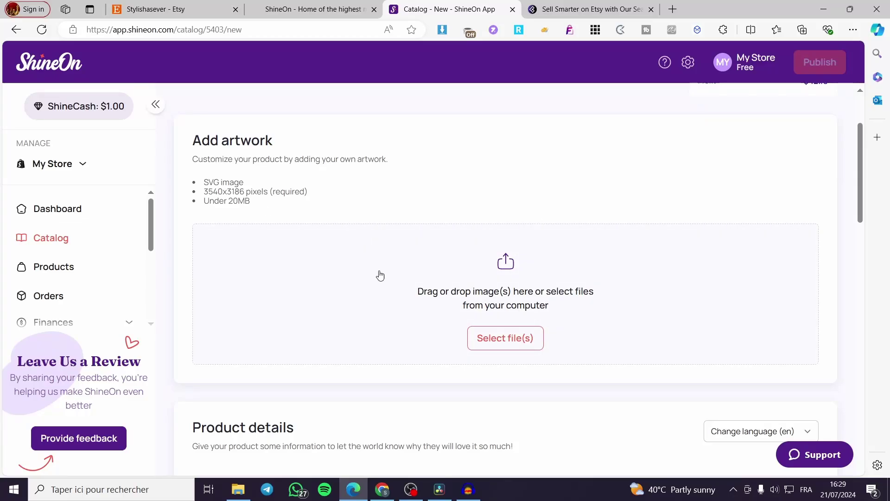
click(517, 346)
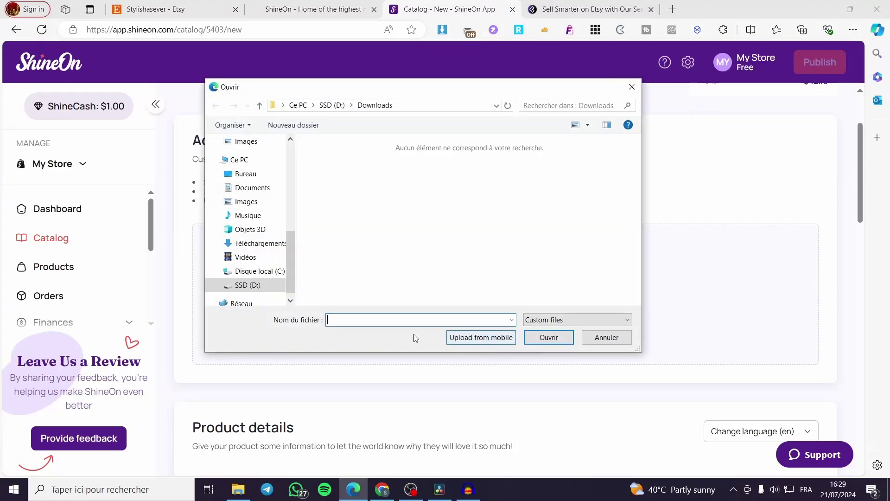
click(261, 243)
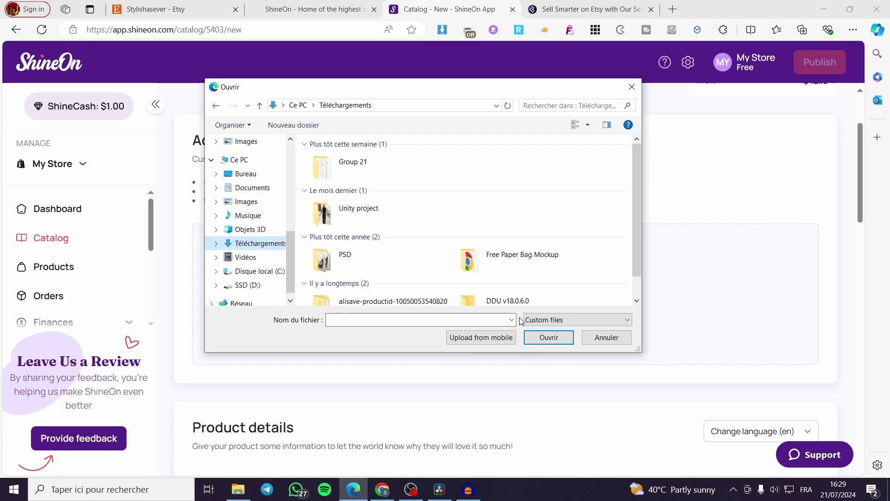
click(577, 319)
click(561, 340)
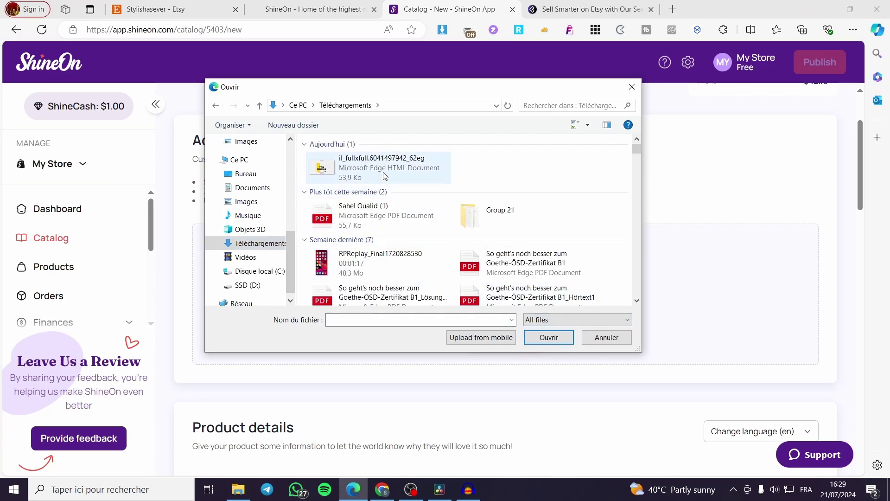
double_click(384, 175)
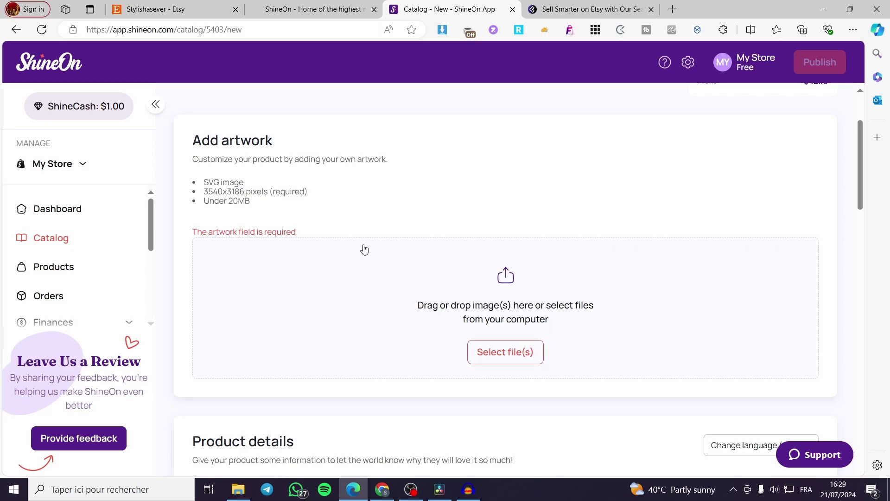
triple_click(246, 184)
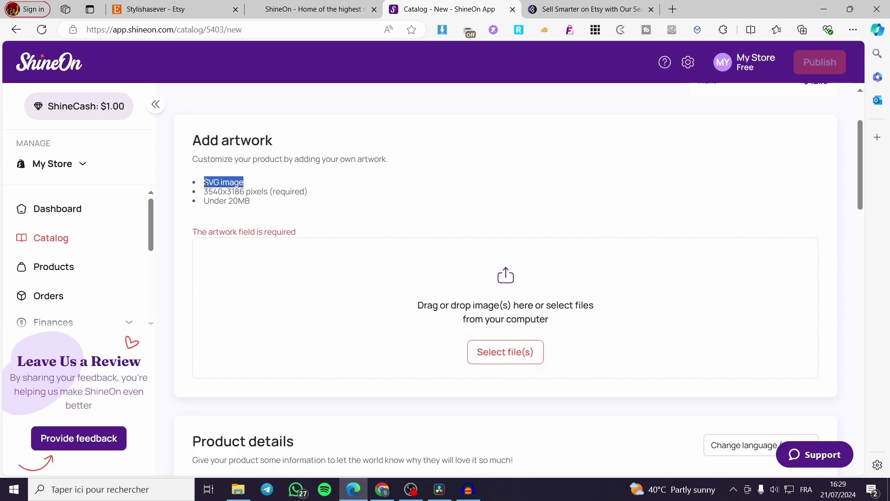
click(273, 211)
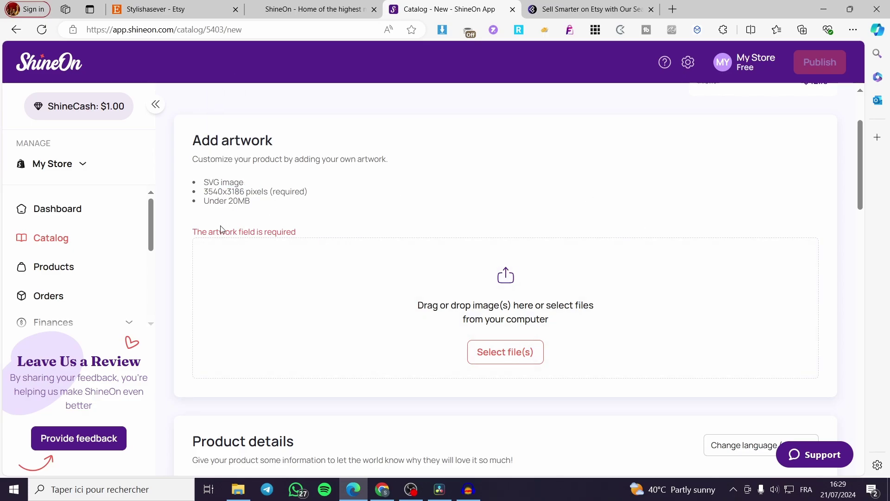
Review the product details, including the title field and the whole prefilled description with its images.
scroll(475, 255, down, 5)
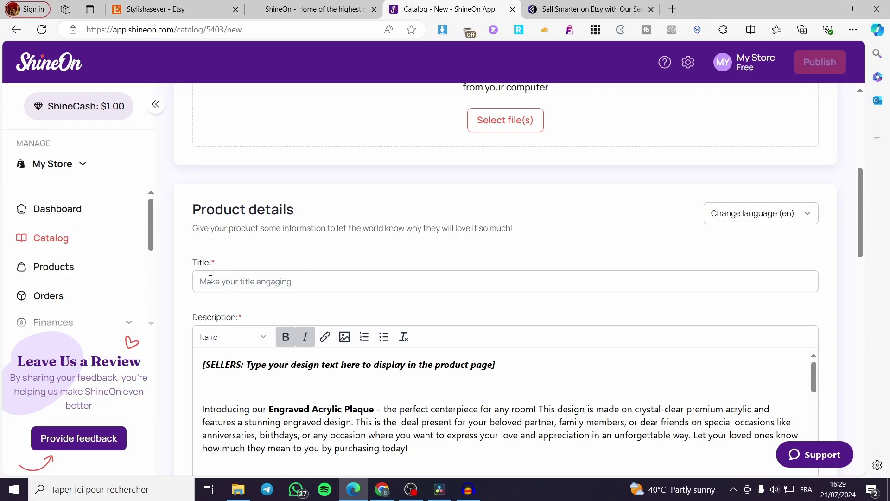
scroll(210, 279, down, 3)
scroll(391, 291, down, 5)
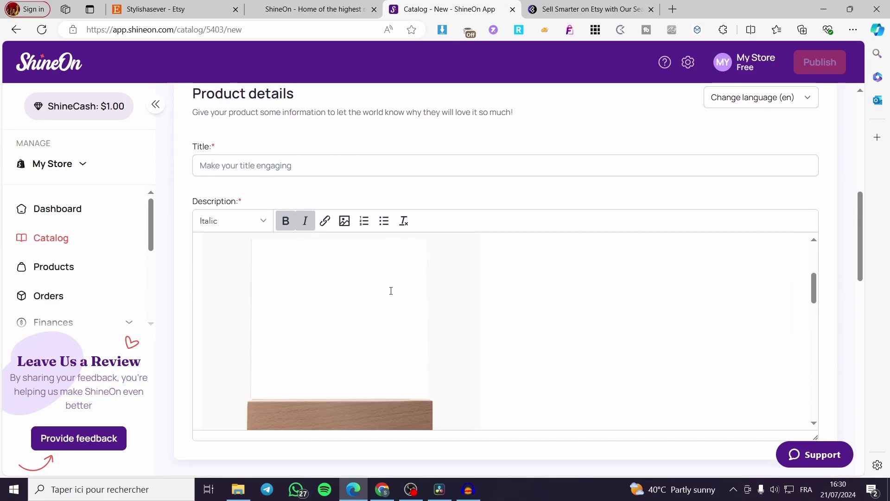
scroll(391, 290, up, 3)
scroll(371, 310, down, 3)
scroll(334, 315, down, 1)
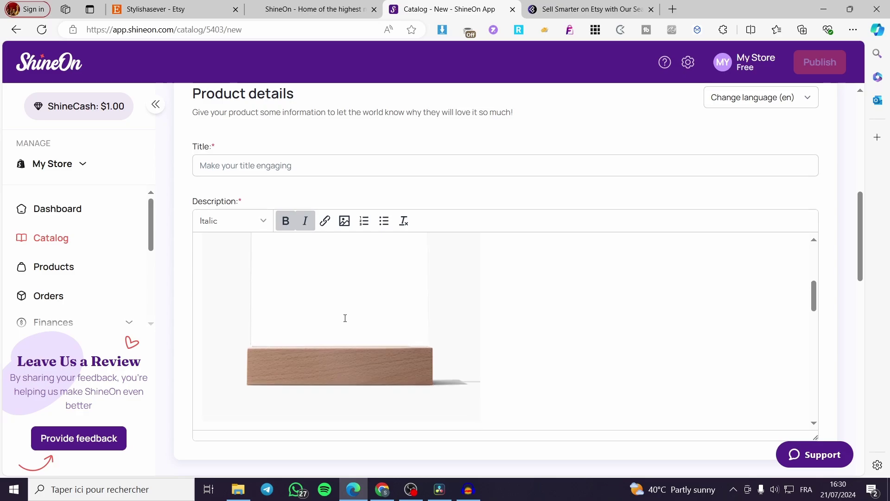
scroll(294, 342, up, 3)
scroll(352, 357, down, 2)
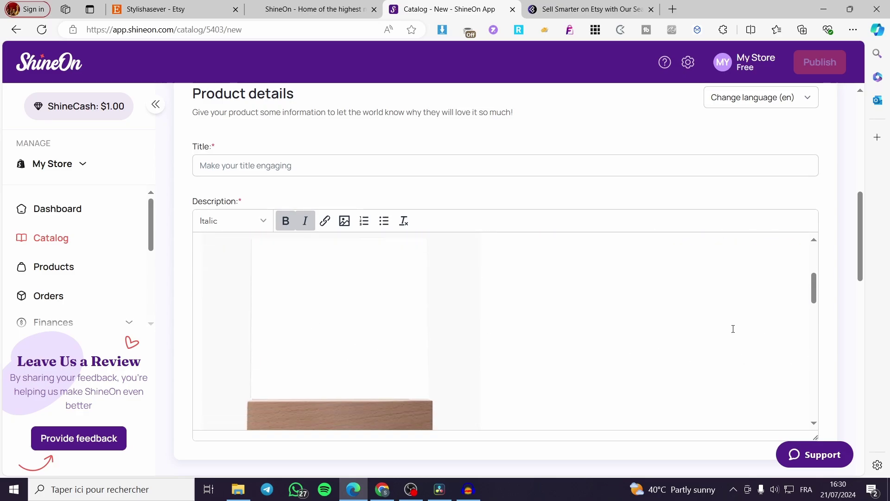
scroll(394, 246, up, 1)
scroll(494, 324, down, 1)
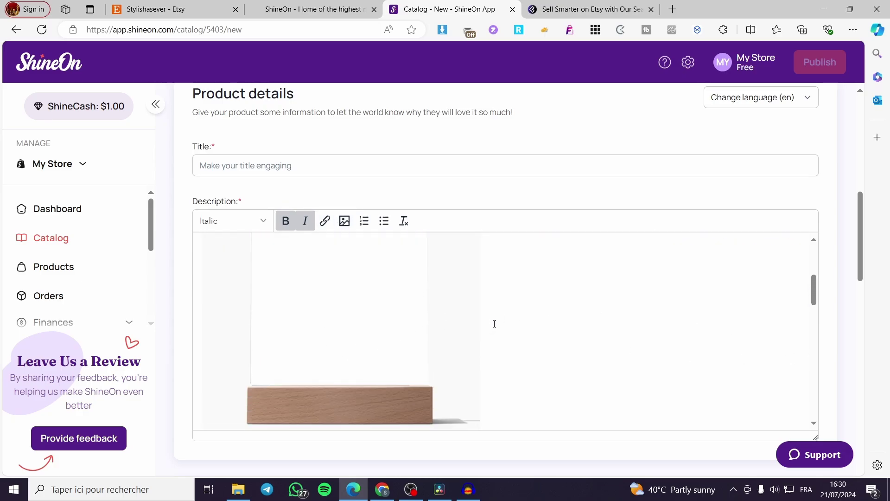
scroll(495, 324, down, 10)
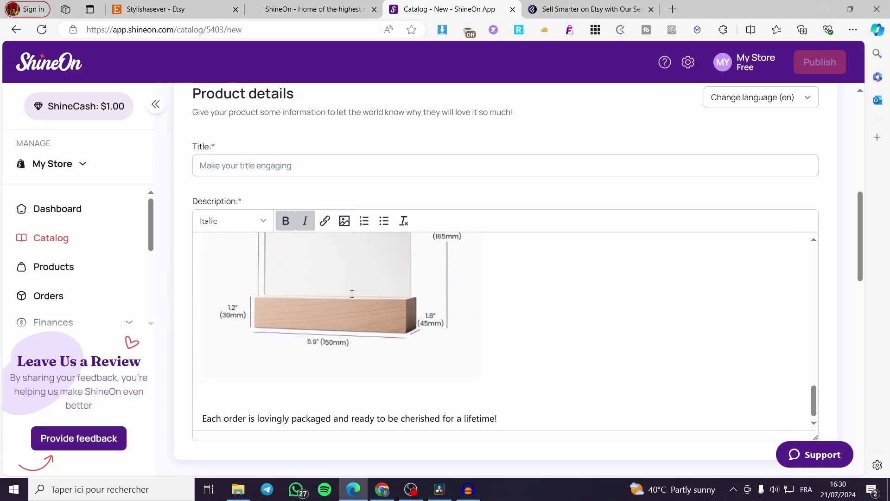
Examine the two LED base variations with their prices and profit, and the product images with their available options.
scroll(352, 293, down, 10)
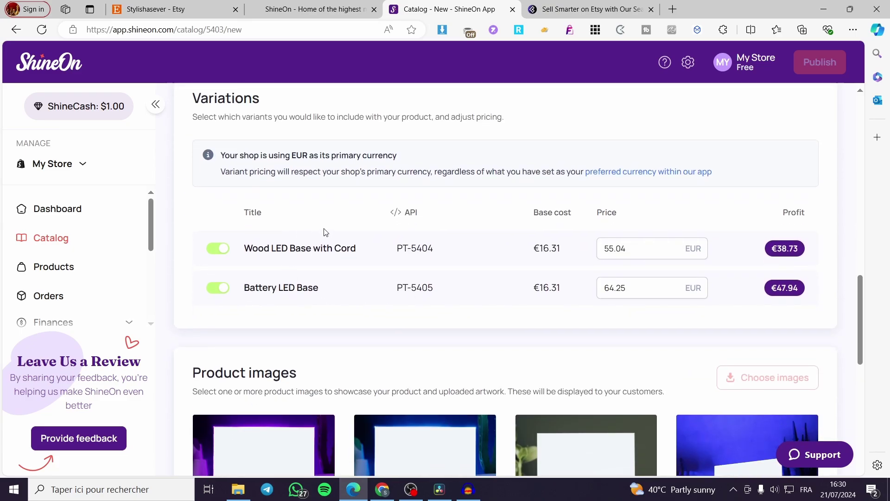
scroll(202, 212, up, 3)
scroll(672, 281, down, 1)
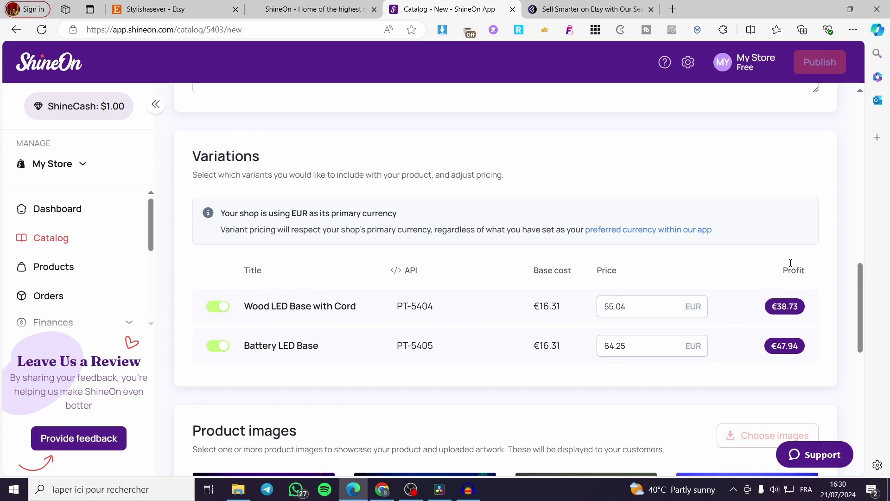
scroll(603, 194, down, 3)
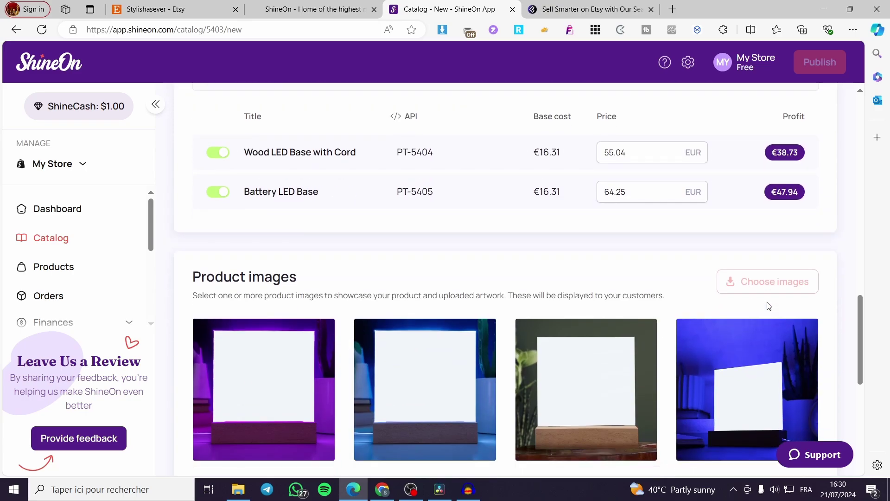
scroll(400, 258, down, 3)
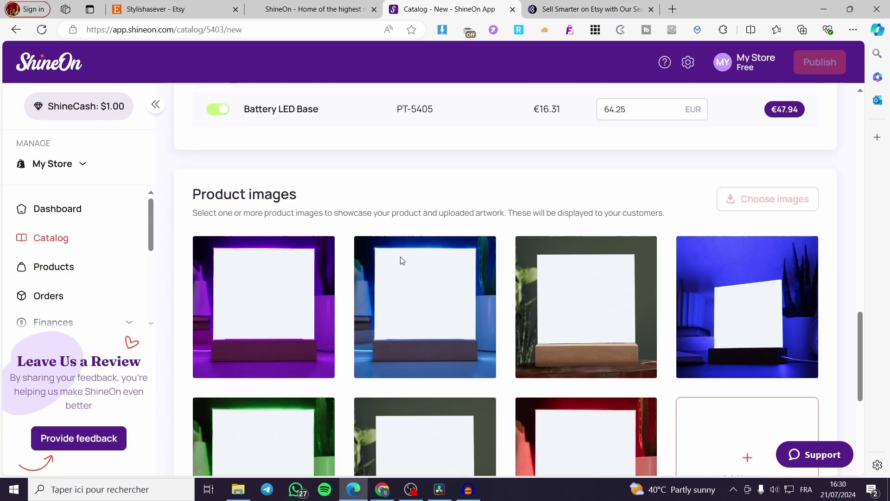
mouse_move(395, 182)
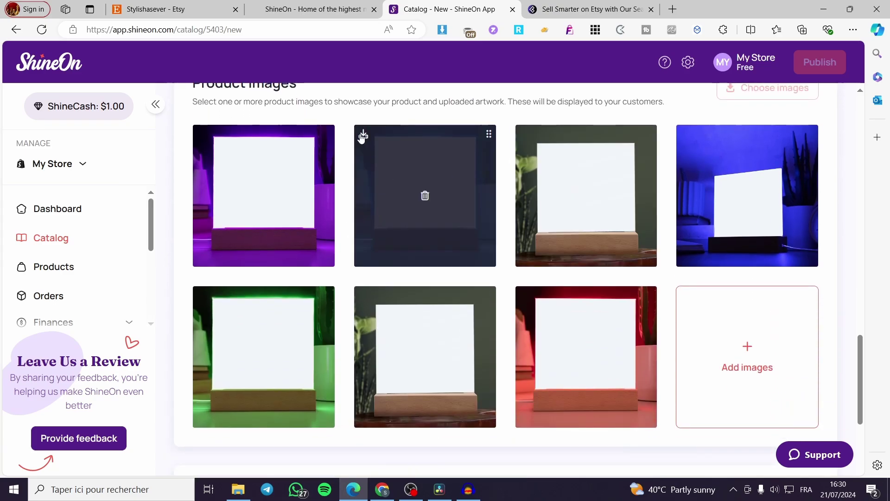
mouse_move(706, 134)
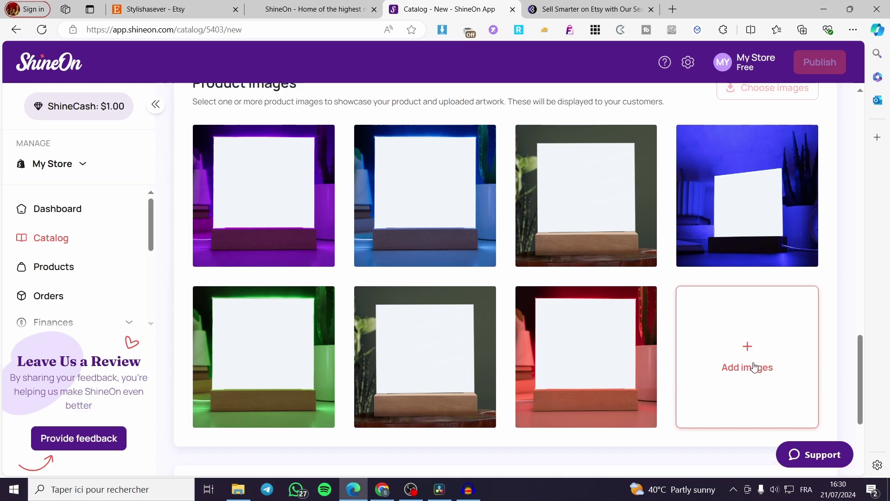
Enable the artwork swapper for the product below the upsell sections and try to publish it.
scroll(748, 325, down, 3)
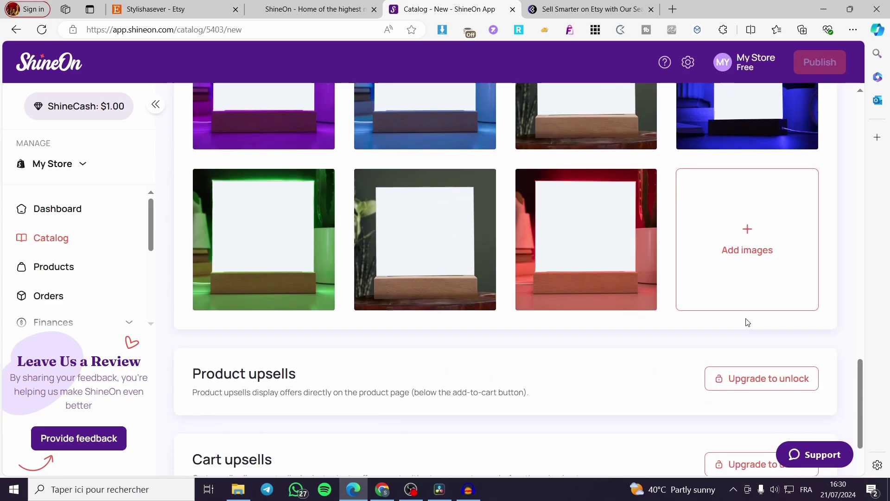
scroll(747, 322, down, 1)
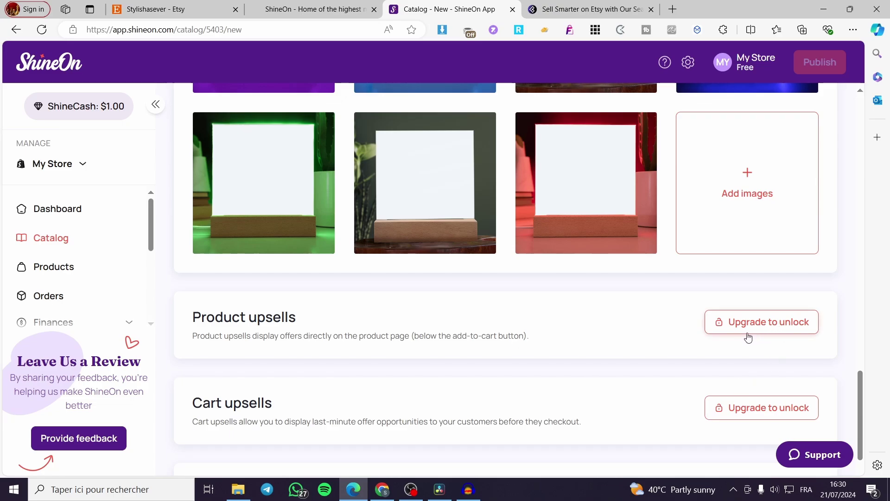
scroll(415, 313, down, 2)
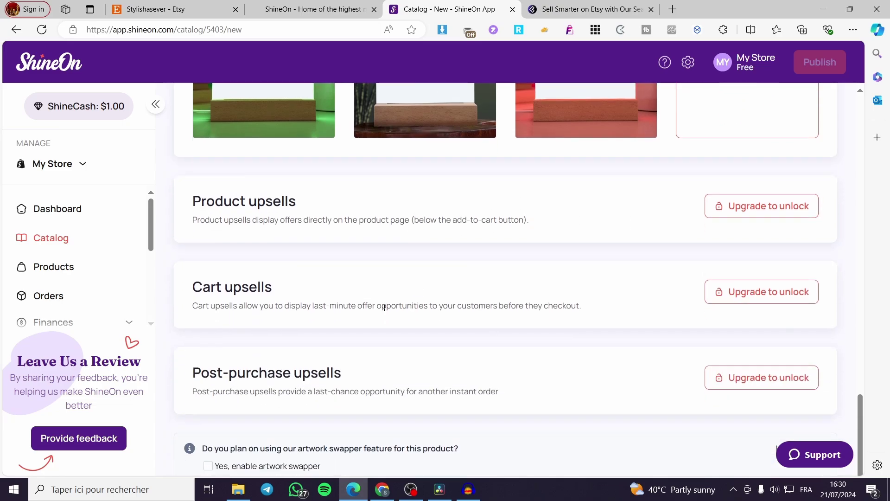
scroll(218, 302, down, 2)
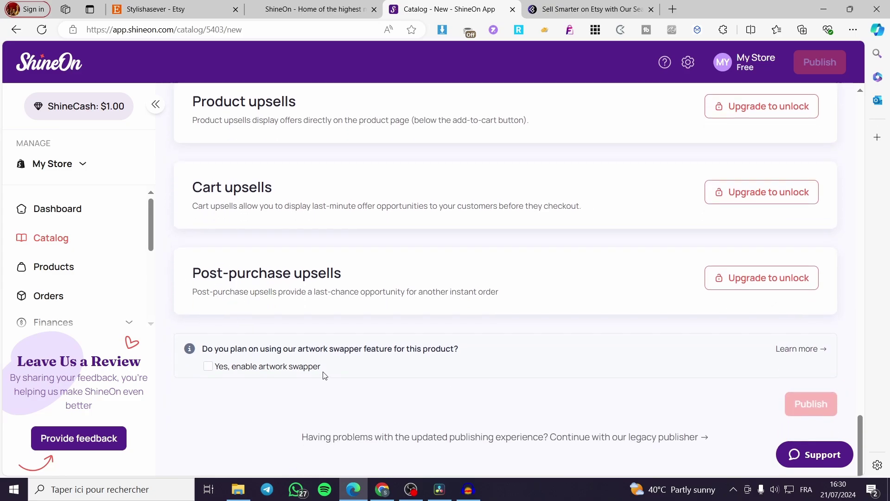
click(207, 369)
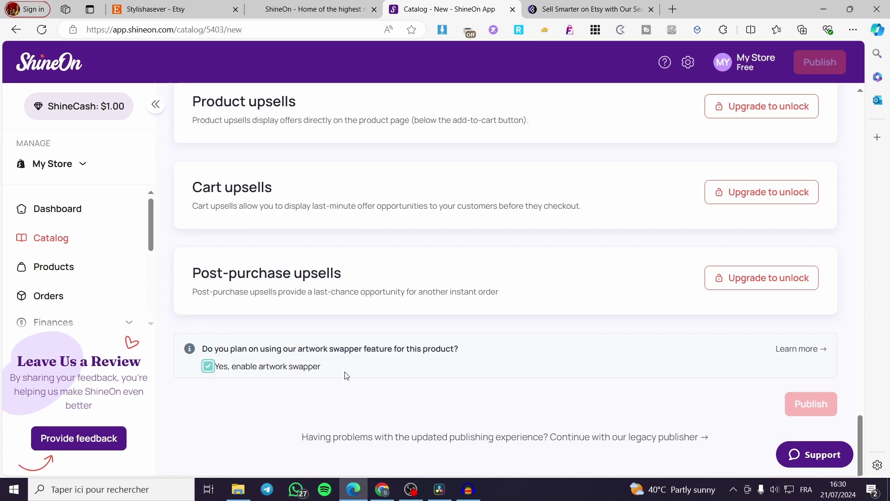
click(810, 401)
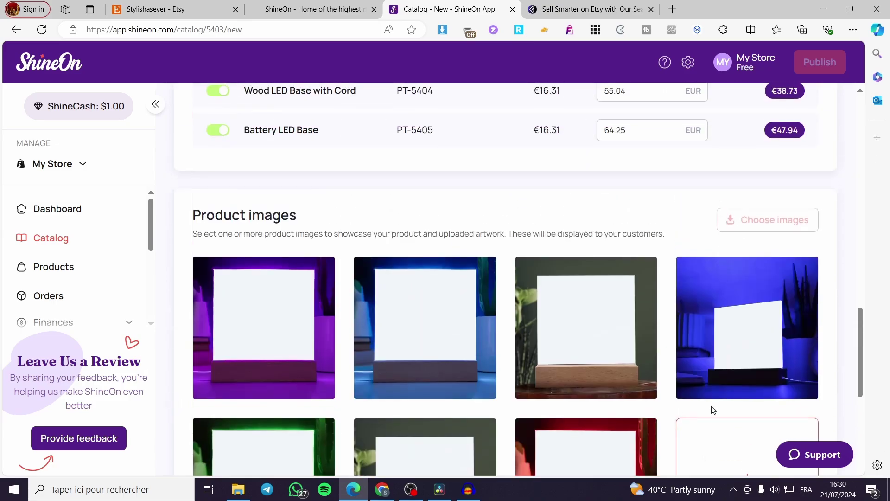
Check the artwork's required pixel size on the product page, and start a custom-size Canva design with a width of 3540 px.
scroll(466, 357, up, 2)
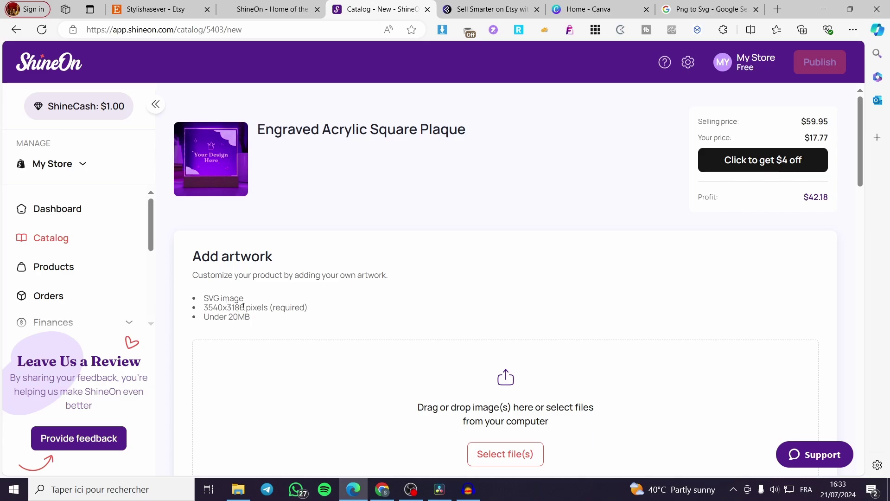
drag(244, 307, 205, 308)
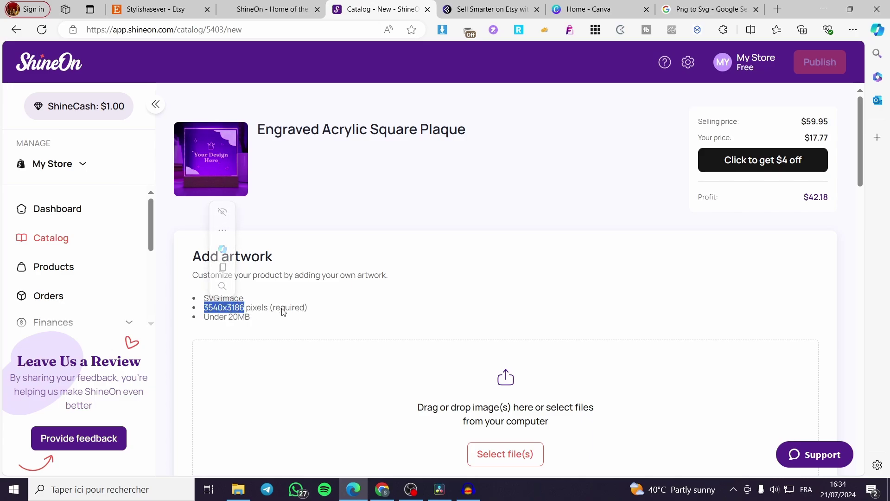
click(587, 4)
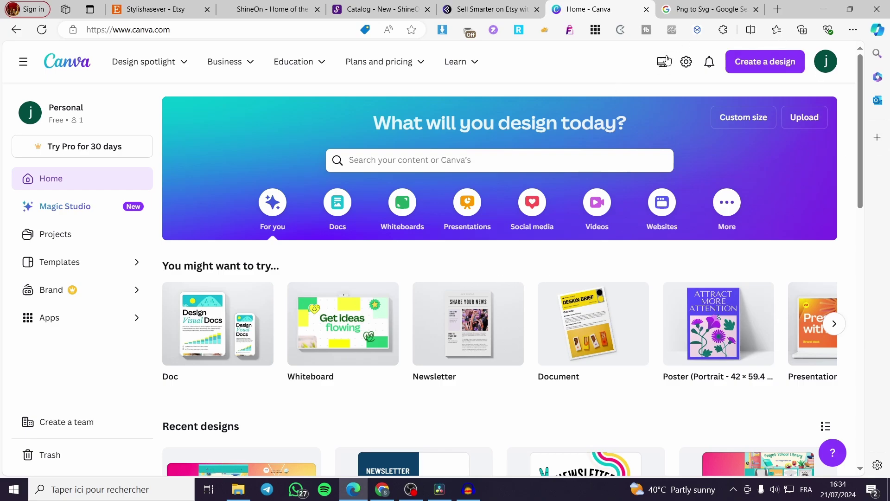
click(764, 68)
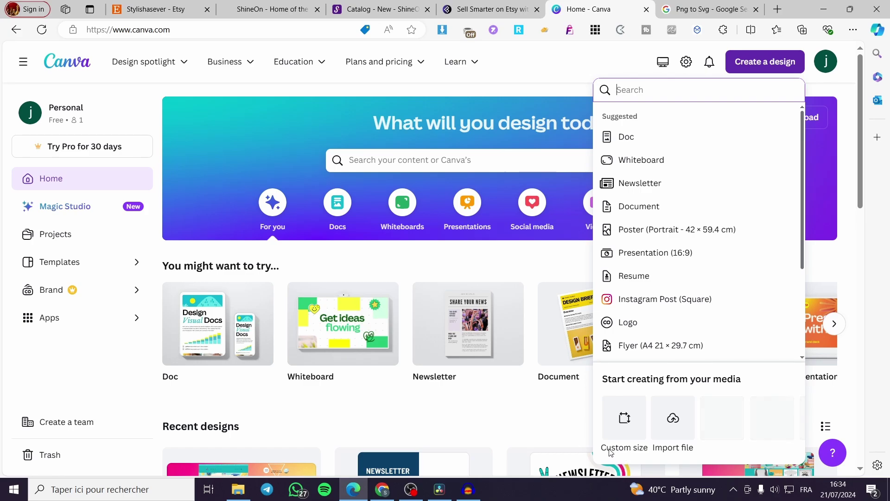
click(625, 419)
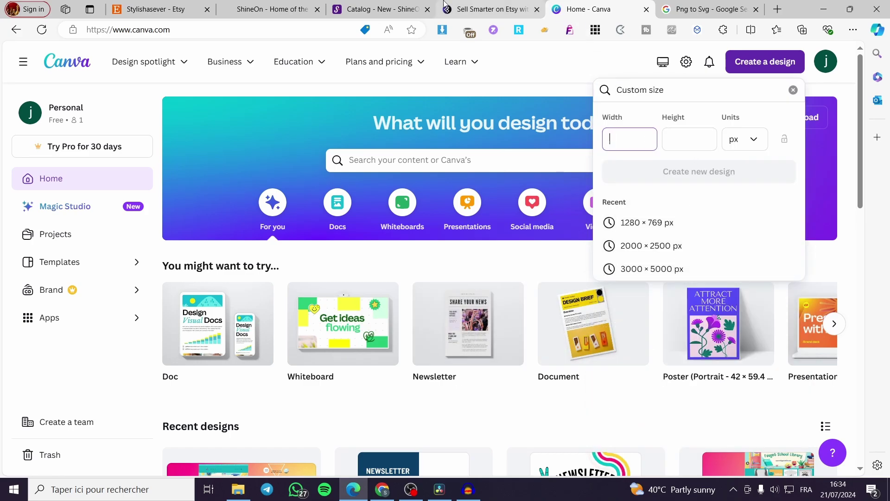
click(367, 7)
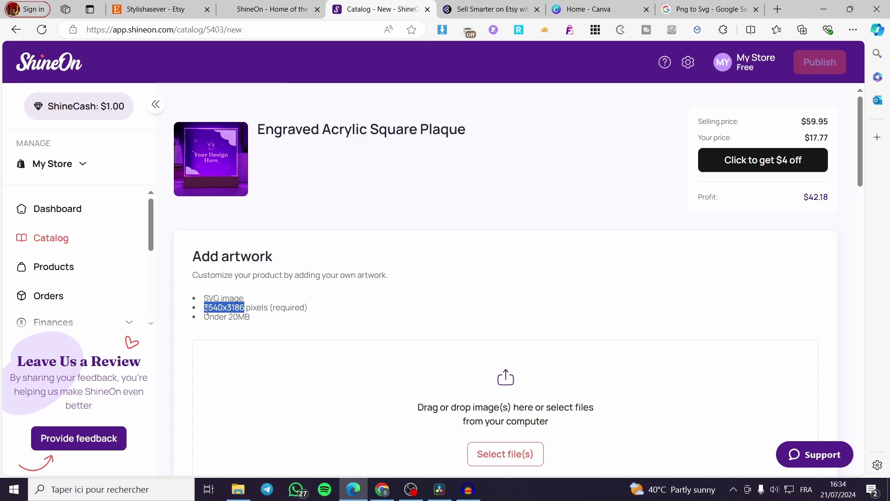
click(617, 5)
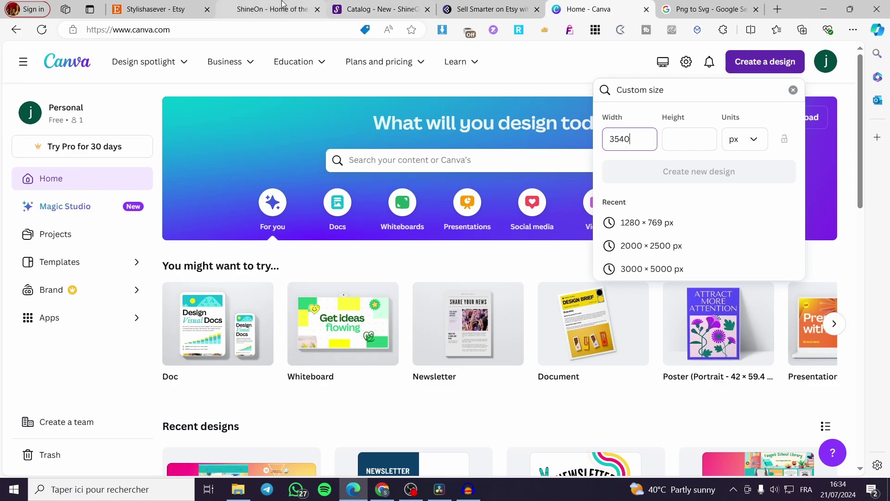
Set the custom design's height to 3186 px and create the new design.
click(371, 9)
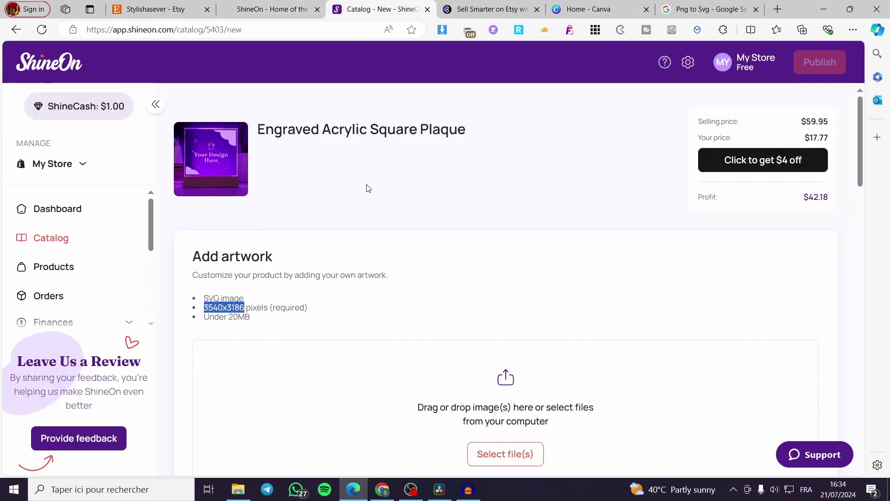
click(585, 10)
click(687, 139)
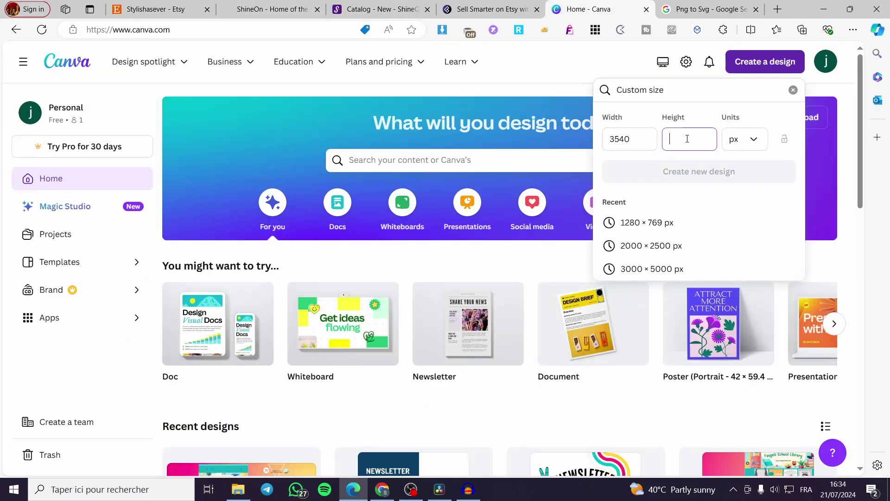
text(3186)
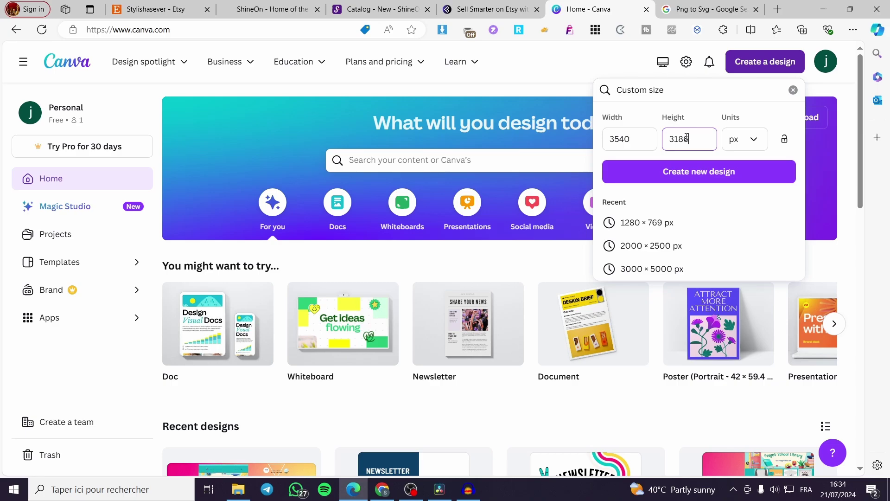
click(672, 182)
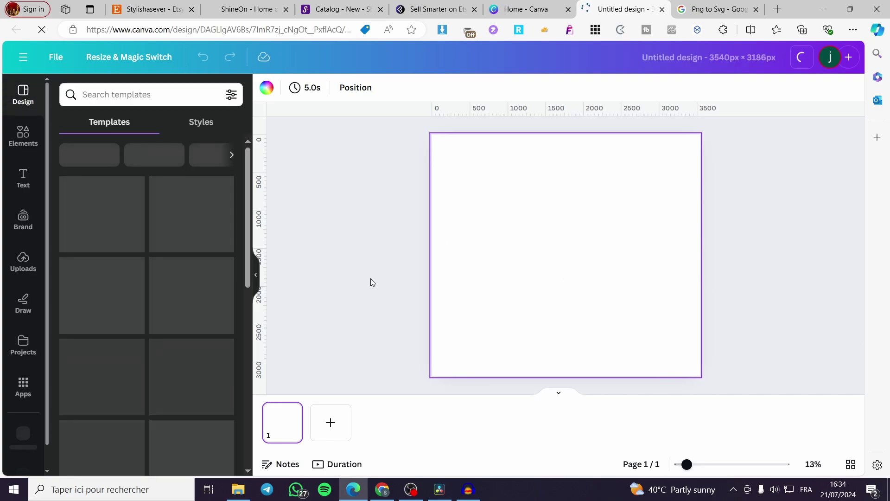
Upload the colorful collage image from the Downloads folder to the Canva uploads.
click(23, 263)
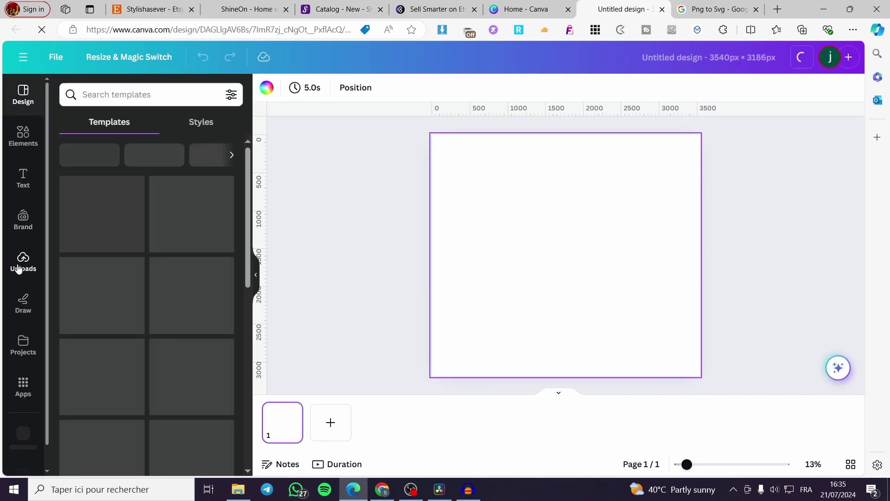
click(24, 135)
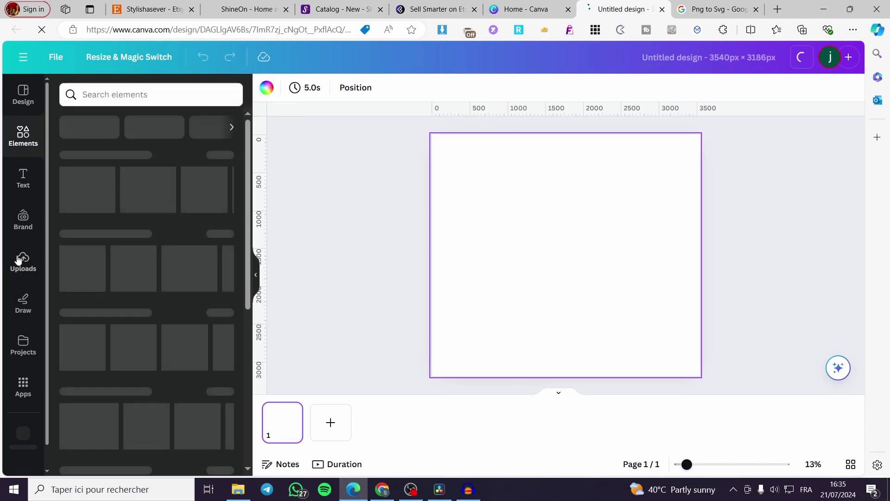
click(42, 263)
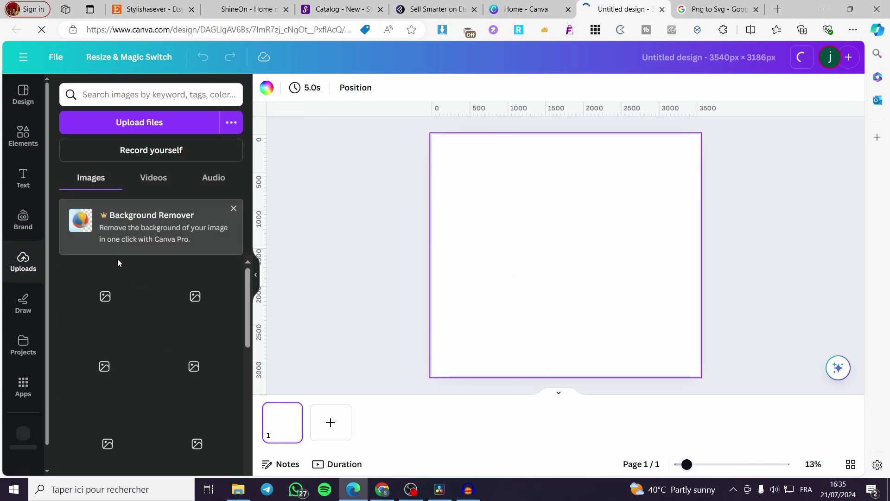
click(145, 126)
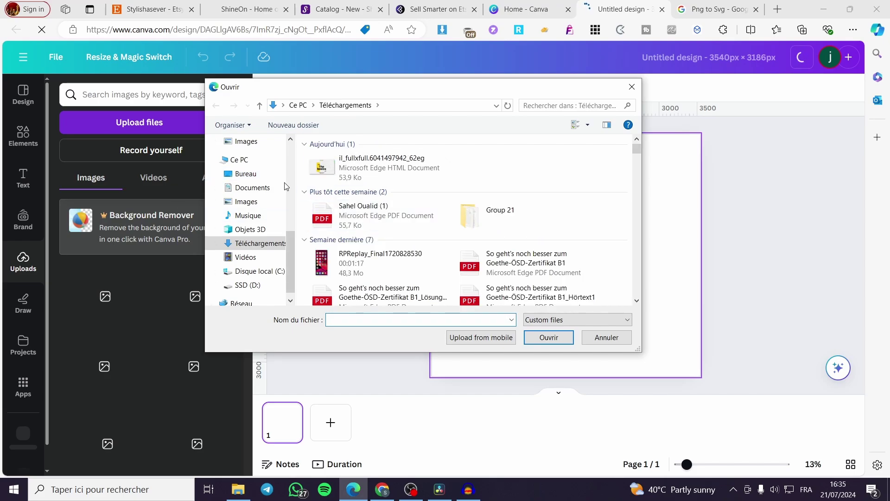
scroll(250, 232, up, 3)
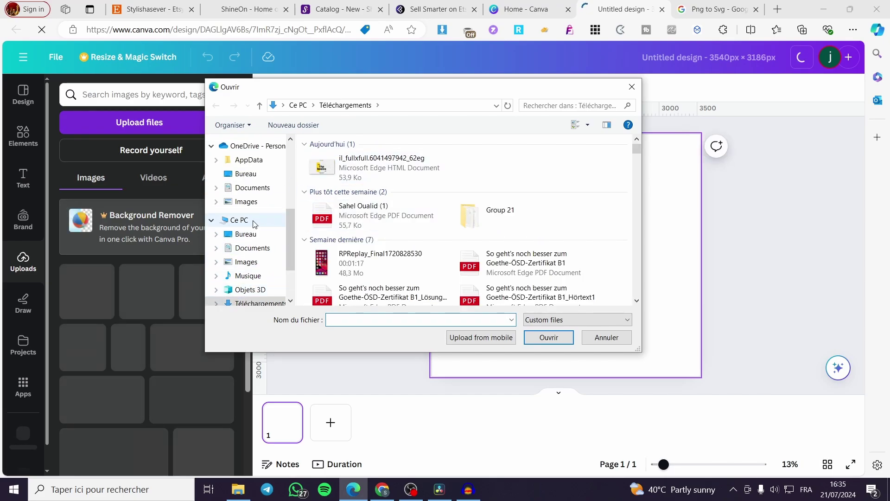
scroll(248, 190, up, 1)
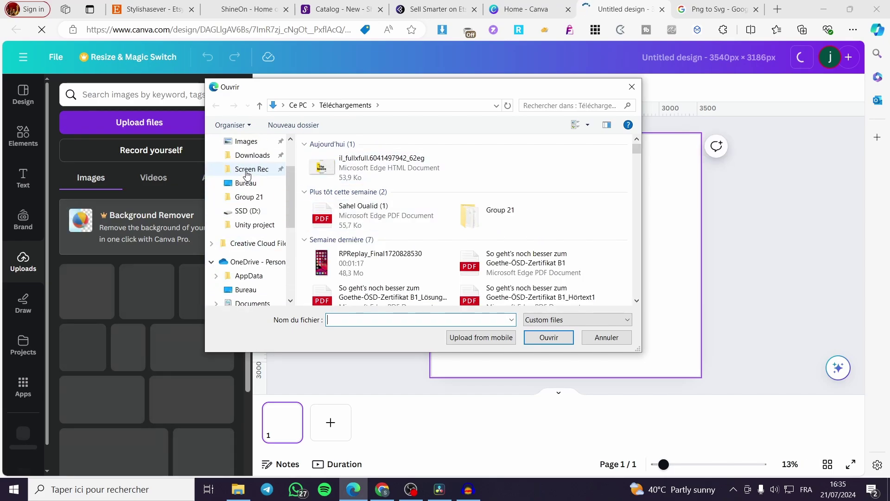
click(250, 155)
double_click(612, 192)
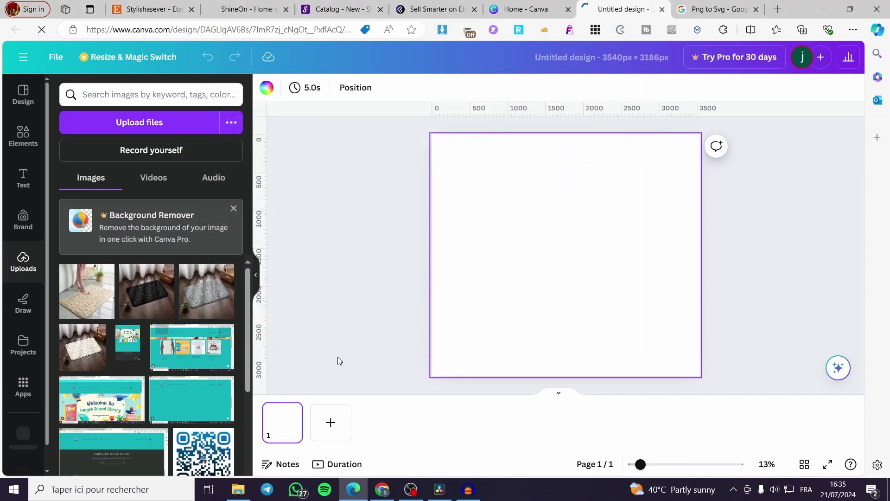
Place the uploaded collage image on the page and enlarge it until it covers the whole canvas.
scroll(130, 360, down, 4)
scroll(130, 361, up, 4)
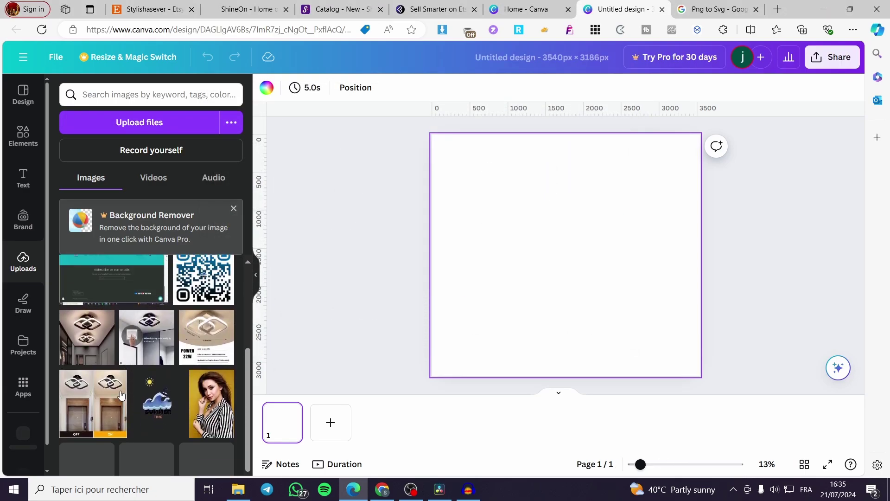
click(152, 219)
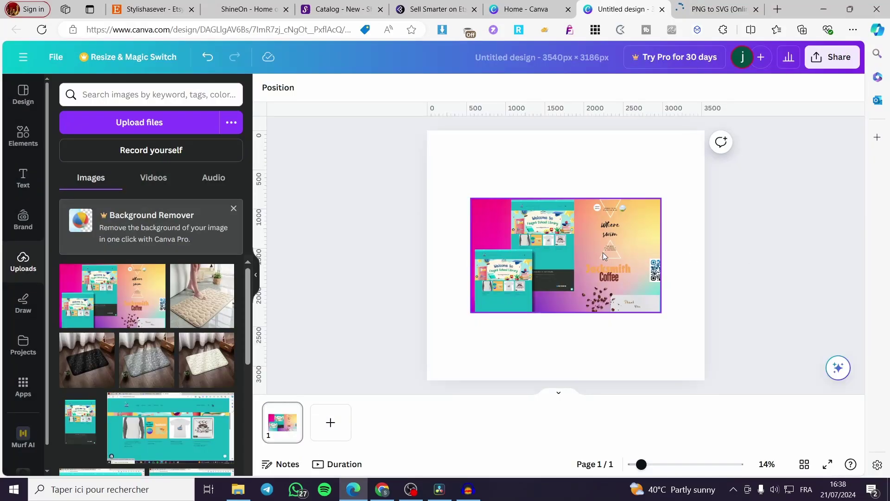
drag(602, 255, 559, 188)
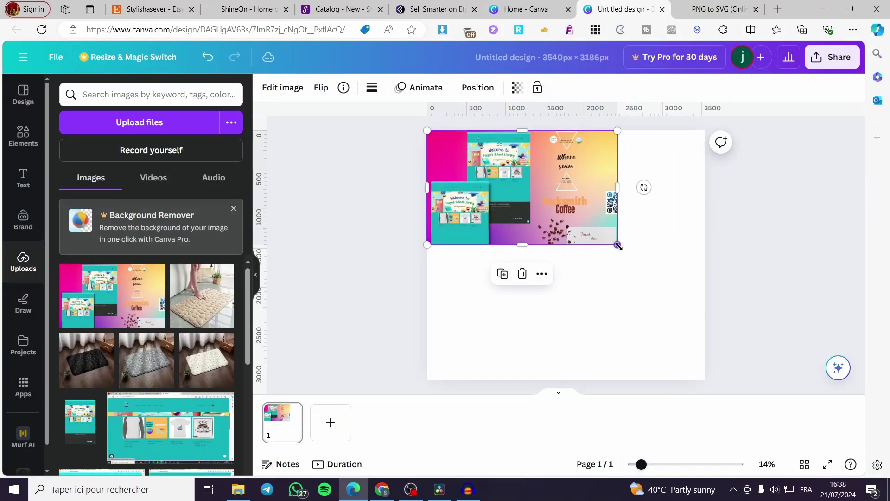
drag(617, 245, 626, 422)
drag(564, 298, 565, 380)
click(733, 231)
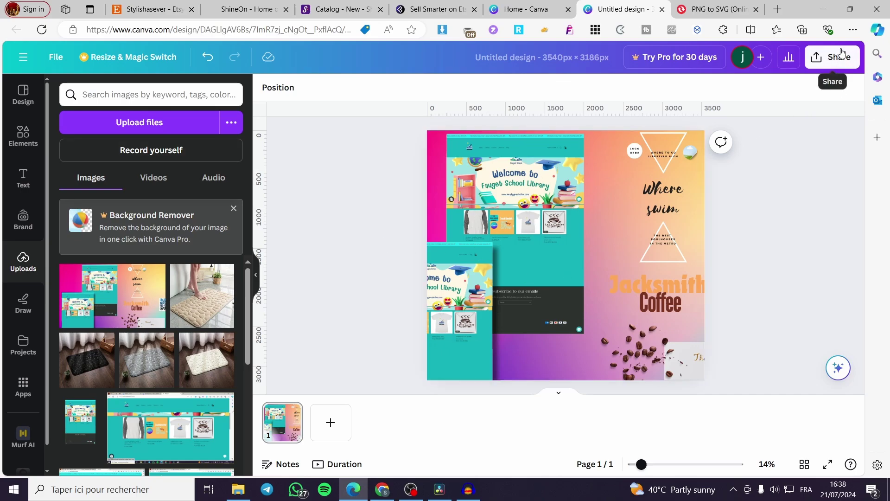
Open the download options for the finished design.
click(832, 57)
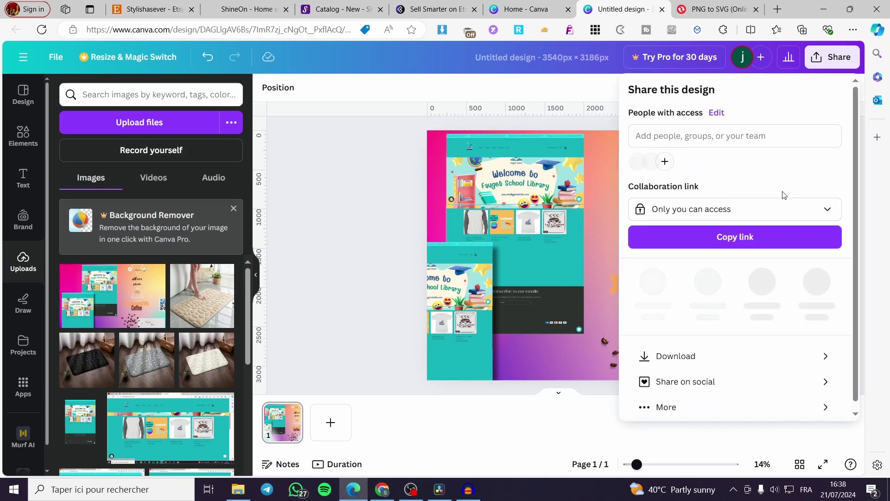
click(698, 364)
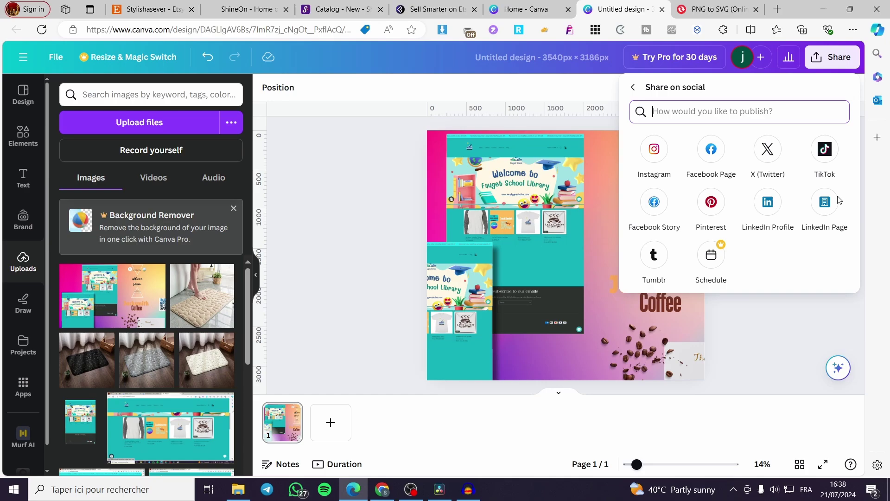
click(833, 58)
click(833, 57)
click(703, 341)
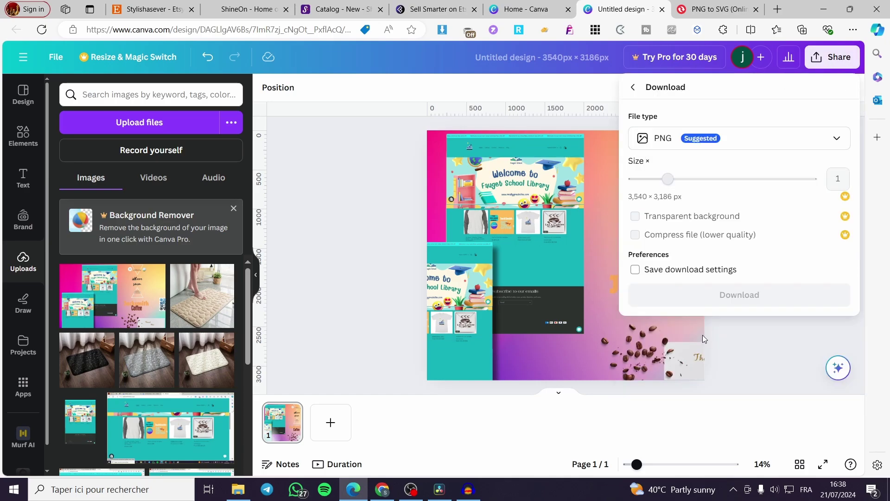
Try to select SVG as the download file type.
click(696, 141)
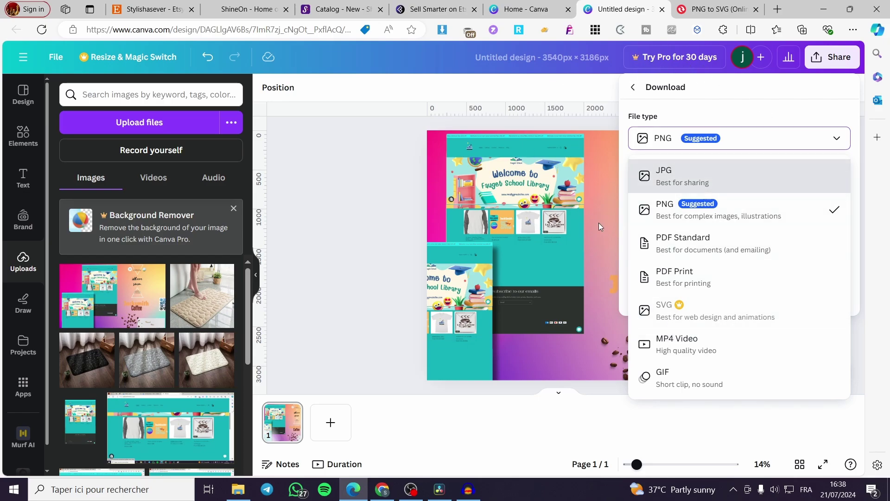
click(661, 318)
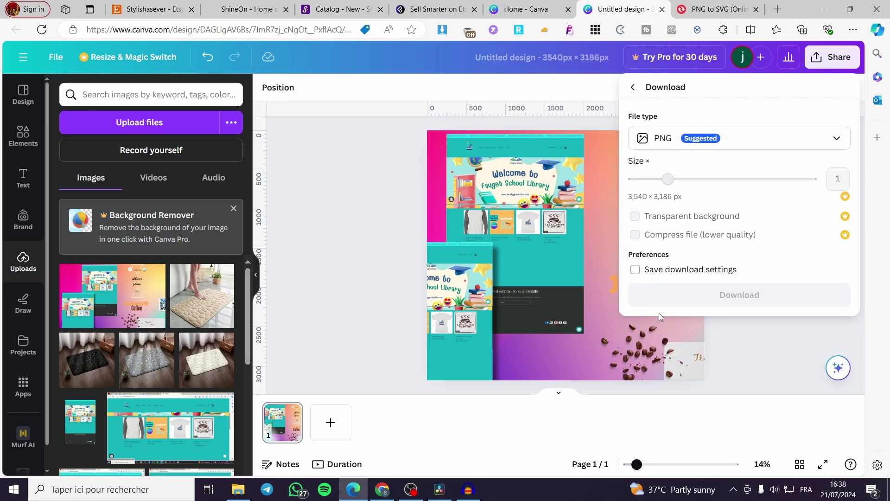
click(728, 139)
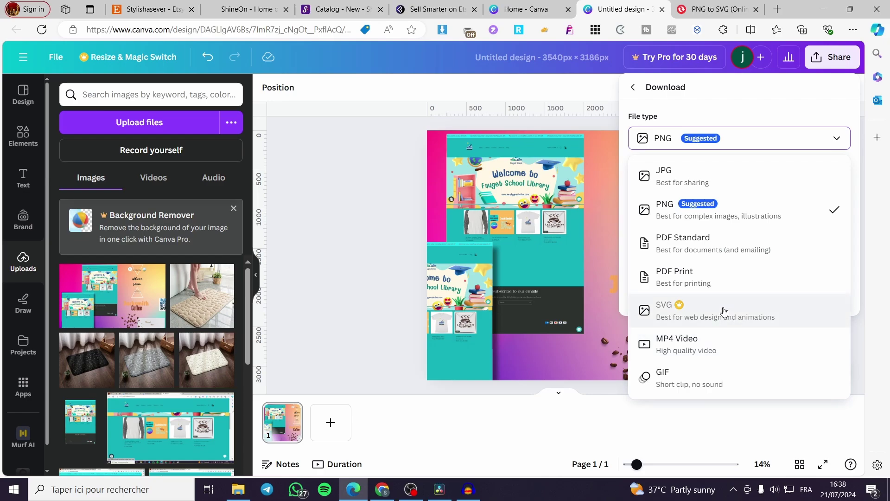
click(725, 310)
Download the design as a PNG file and dismiss the downloads list.
click(739, 139)
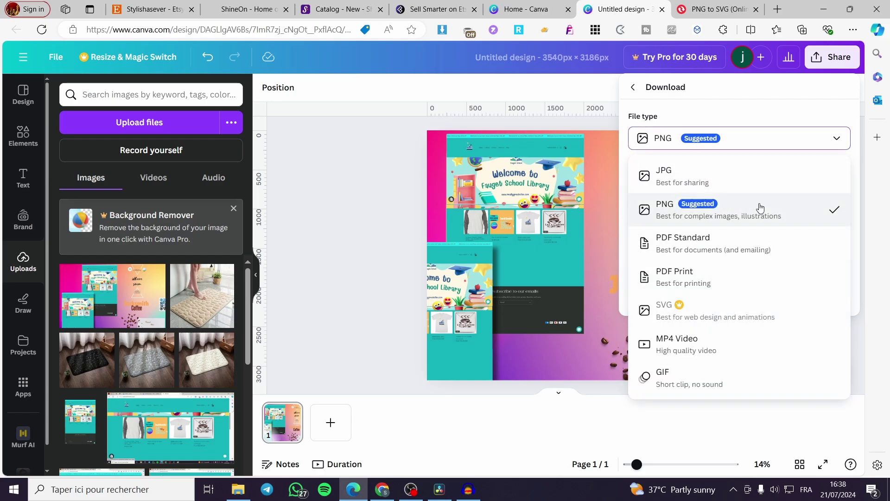
click(760, 208)
click(751, 295)
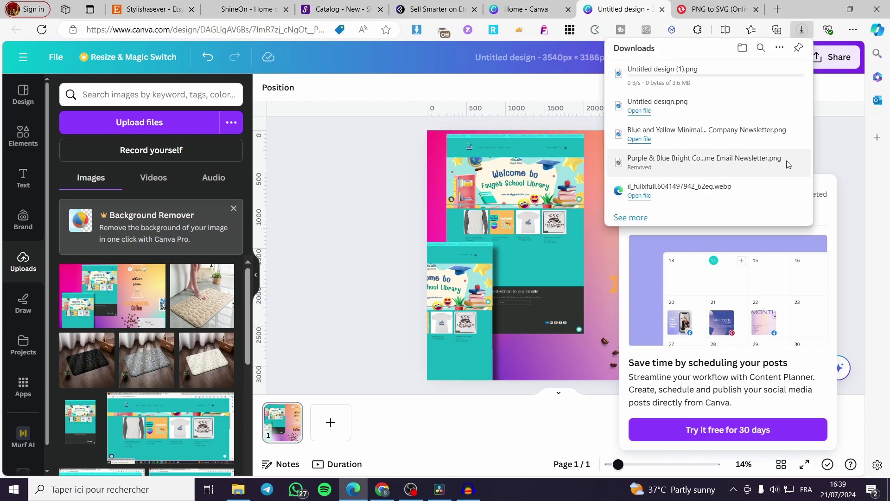
click(834, 141)
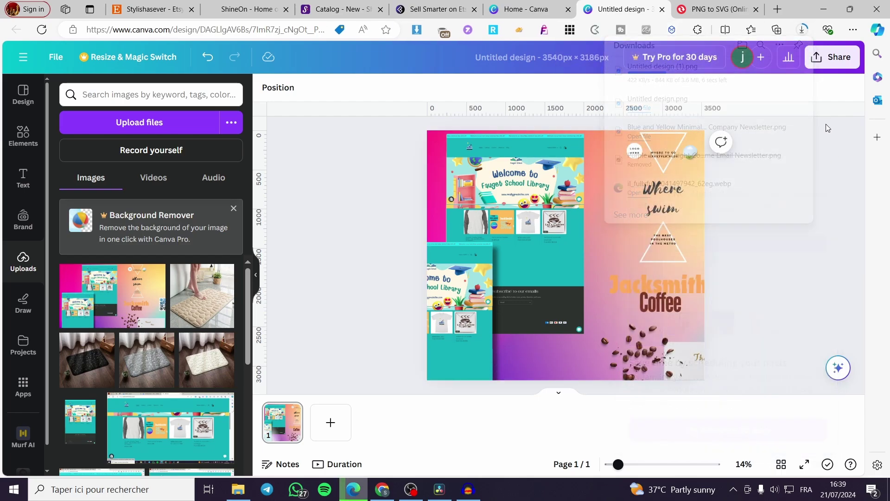
Switch to the Convertio PNG to SVG converter and look through the available source format categories.
click(718, 14)
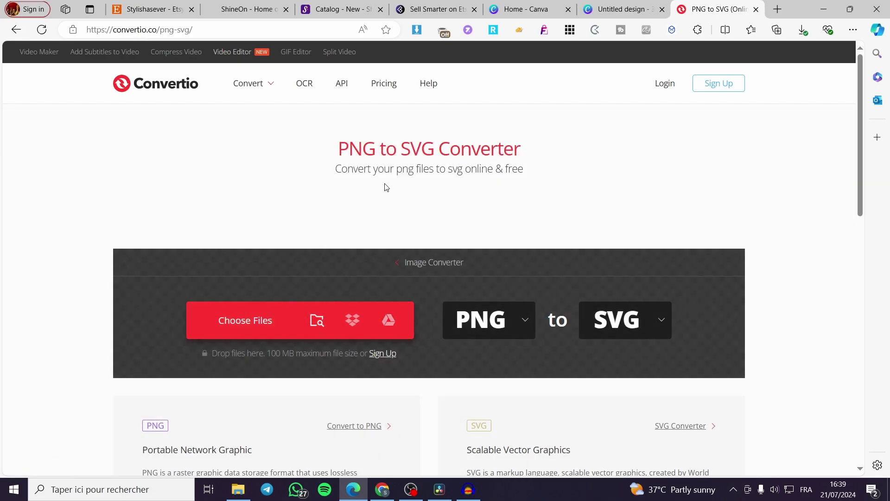
click(509, 318)
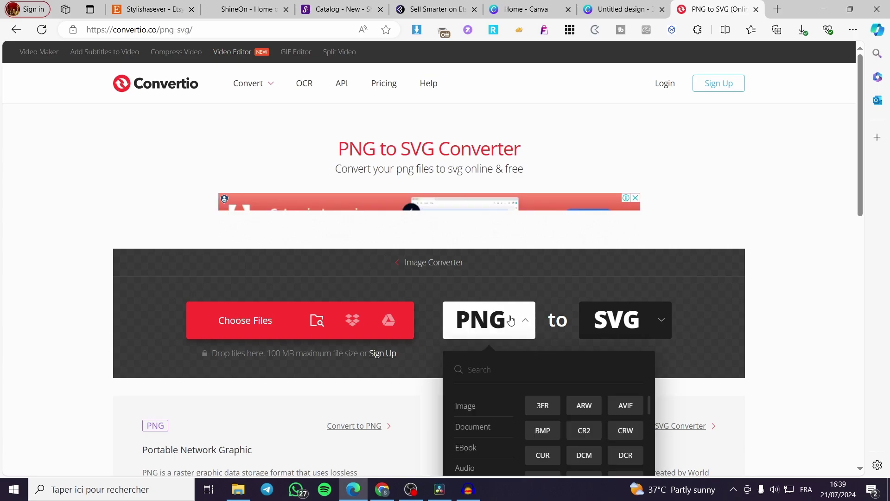
scroll(492, 378, down, 1)
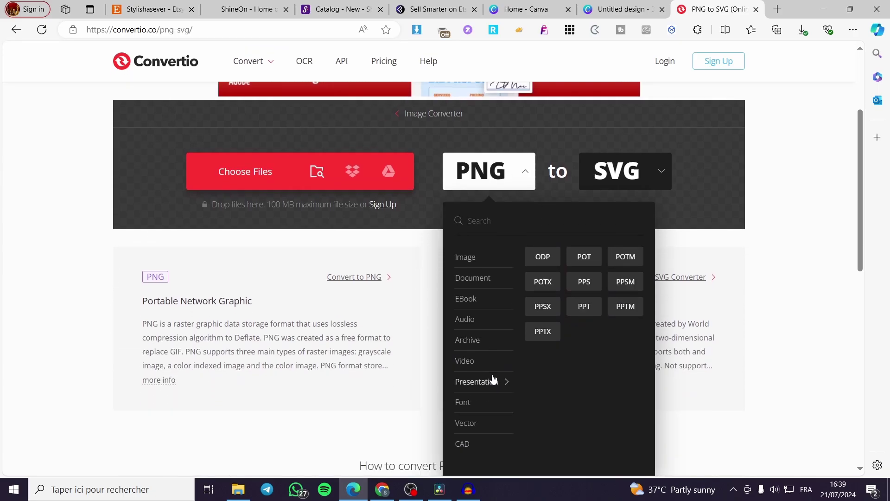
mouse_move(487, 353)
click(521, 146)
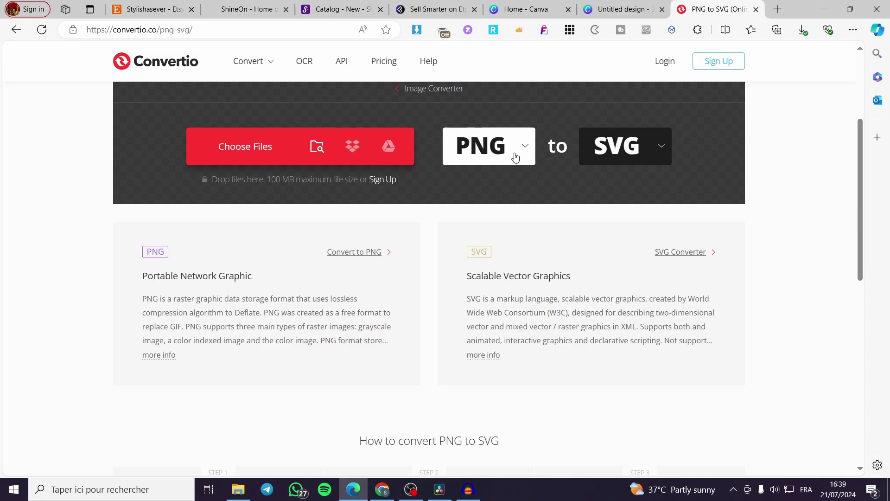
Load Untitled design (1).png into the converter, keep SVG as the output format, and start the conversion.
click(264, 146)
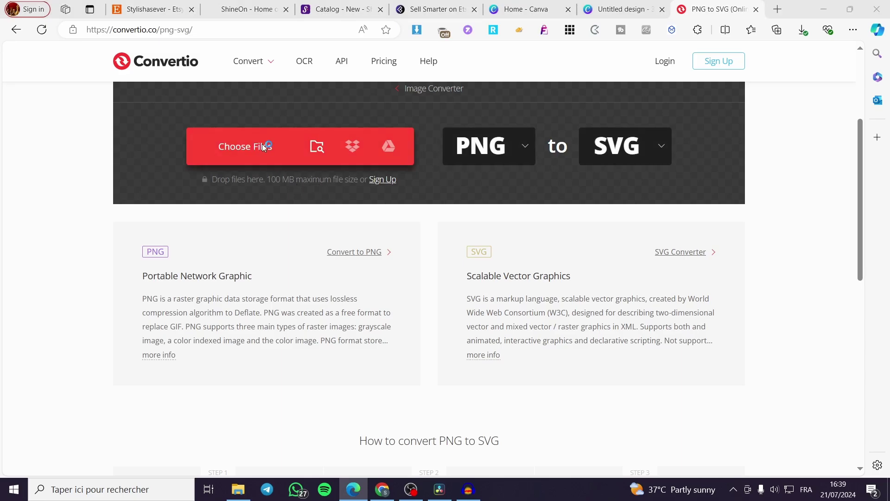
double_click(602, 172)
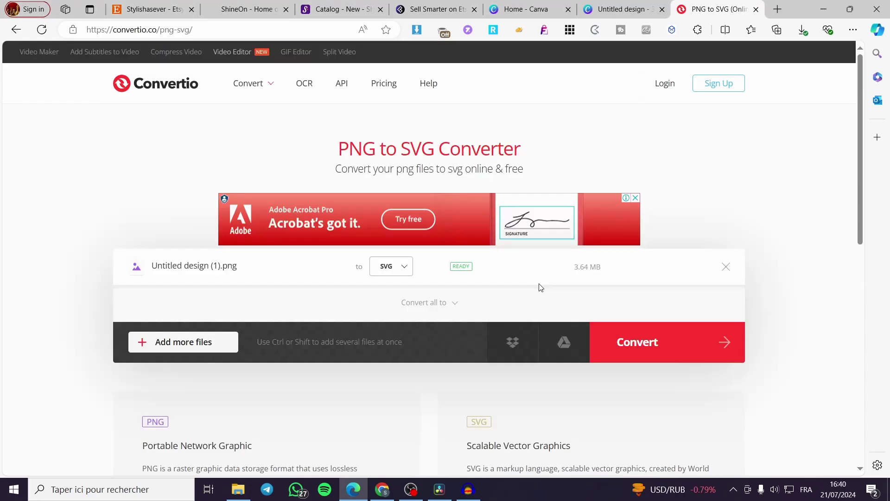
click(406, 271)
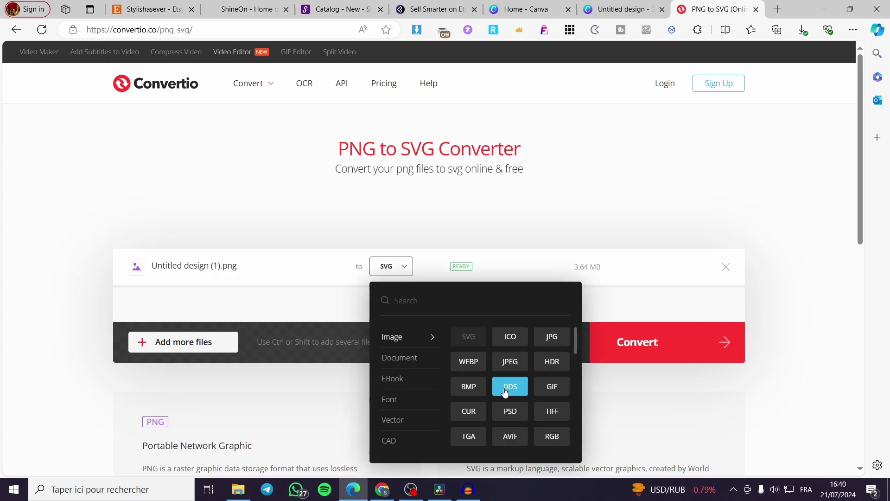
scroll(505, 392, down, 2)
scroll(509, 387, up, 2)
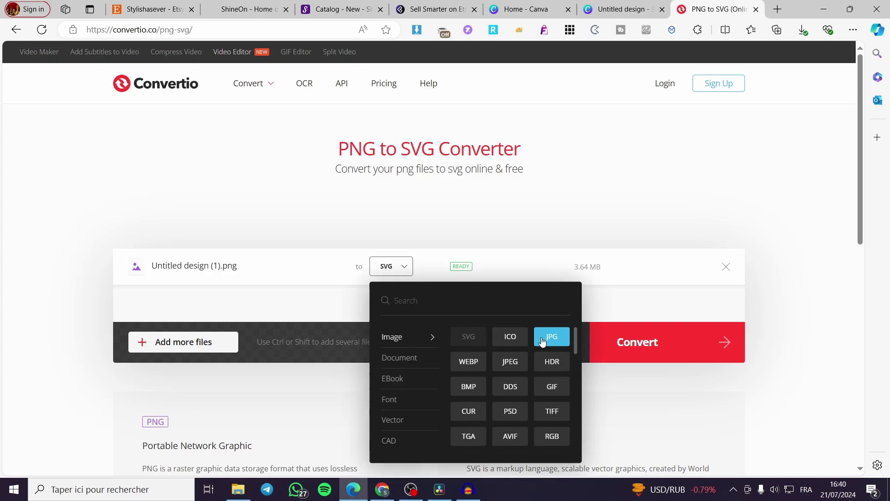
click(409, 270)
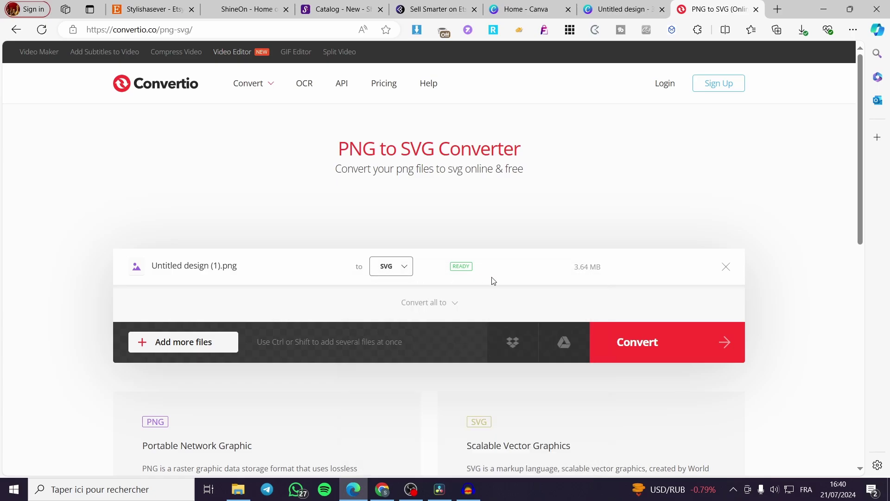
click(674, 346)
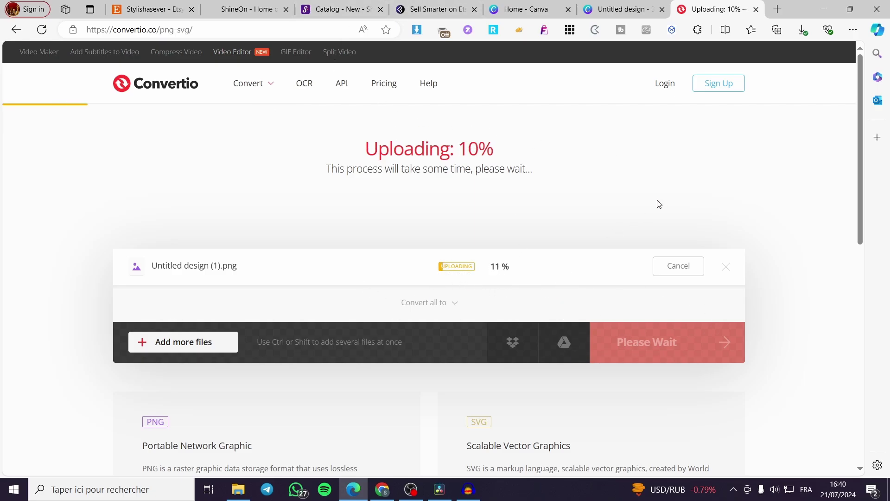
Switch to the ShineOn Engraved Acrylic Square Plaque page and upload the converted Untitled-design-_1_ SVG file as its artwork.
click(323, 5)
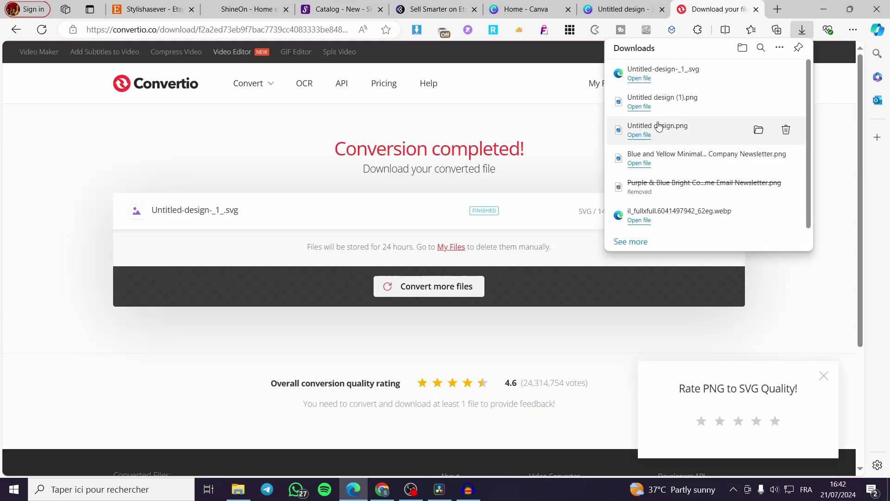
click(338, 9)
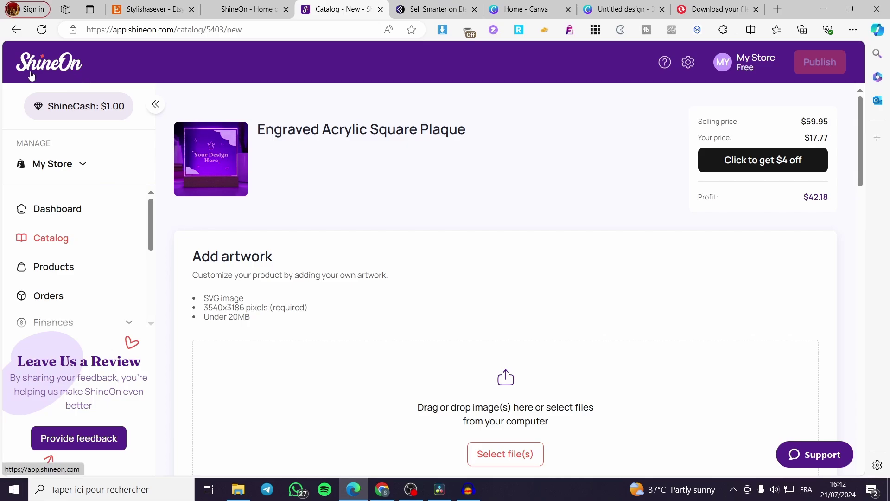
scroll(564, 335, down, 2)
click(564, 335)
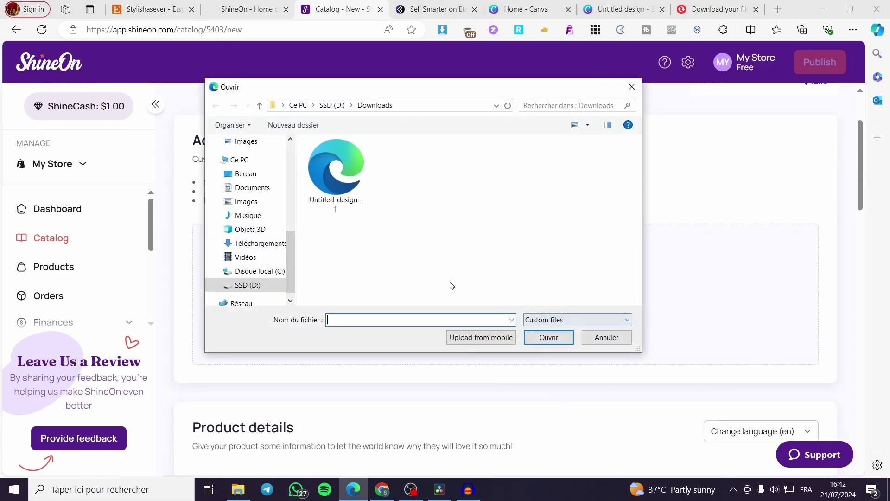
double_click(338, 194)
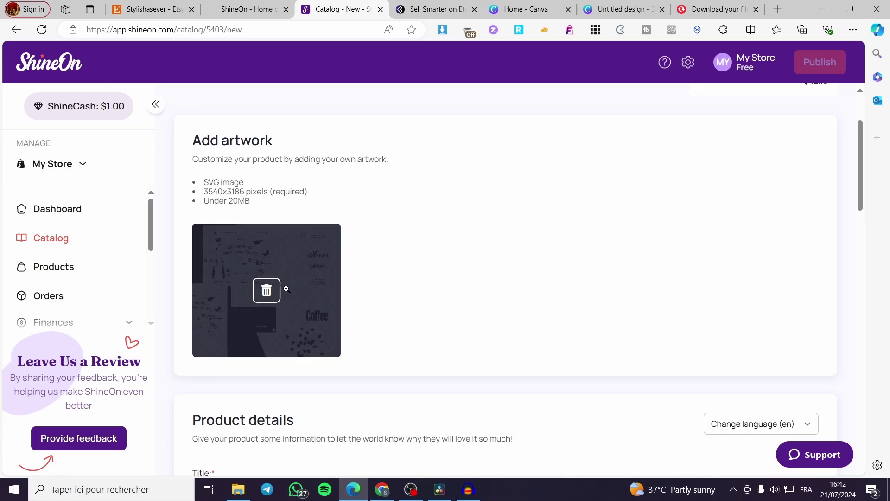
Review the plaque's variant prices and generated product images, and enable the artwork swapper for this product.
scroll(400, 265, down, 8)
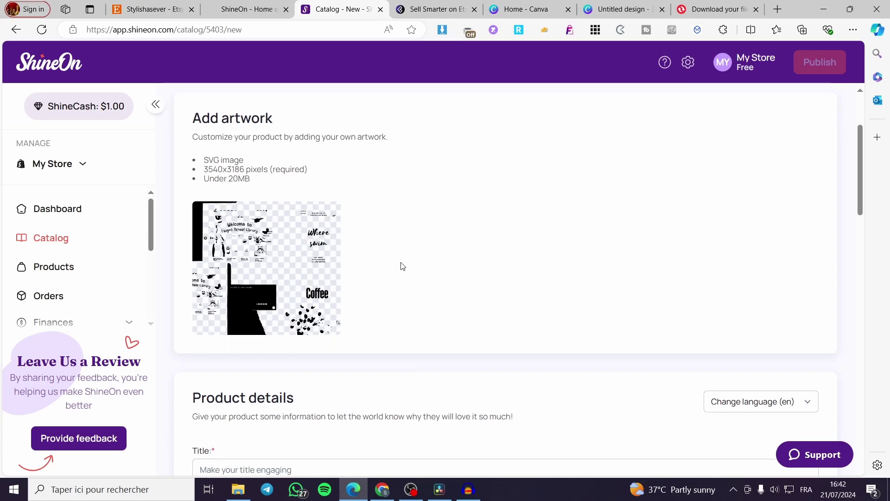
scroll(477, 265, down, 5)
scroll(412, 265, down, 12)
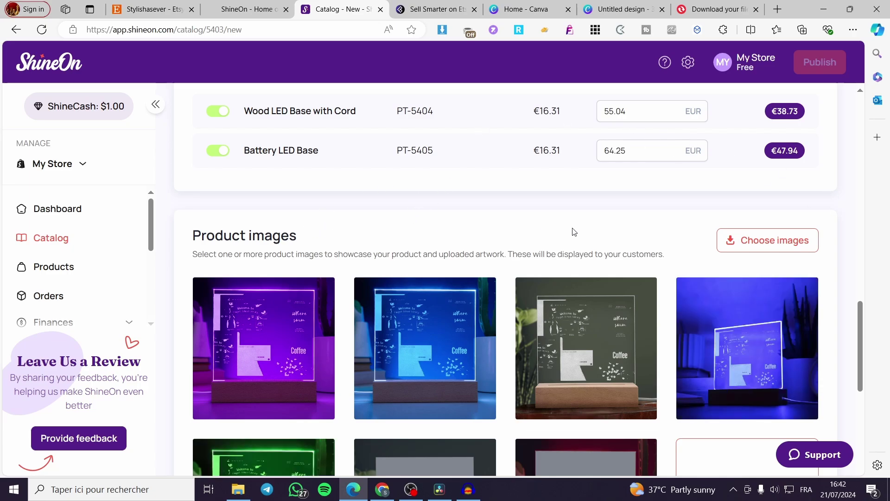
scroll(647, 238, down, 4)
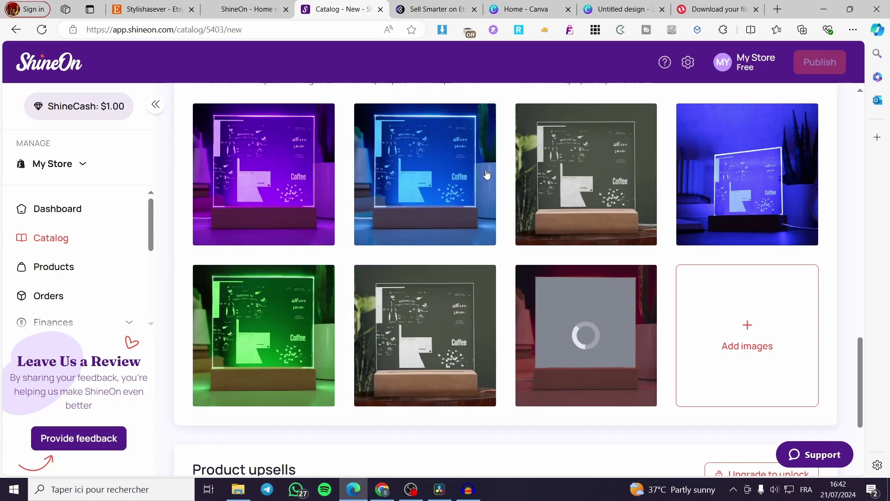
scroll(685, 332, down, 8)
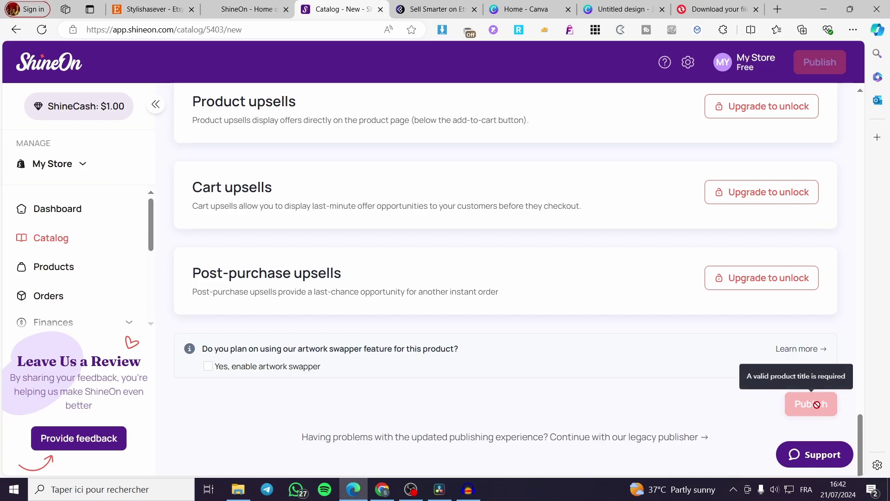
scroll(627, 371, up, 11)
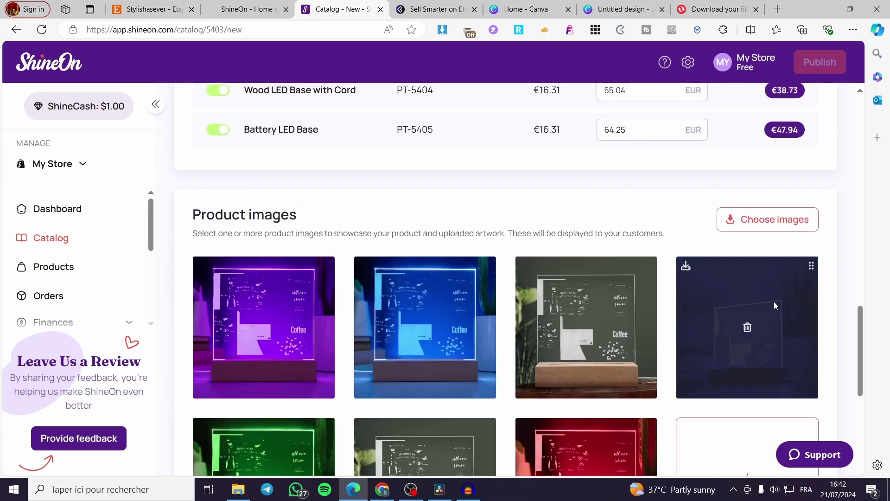
scroll(733, 308, down, 5)
scroll(692, 316, down, 6)
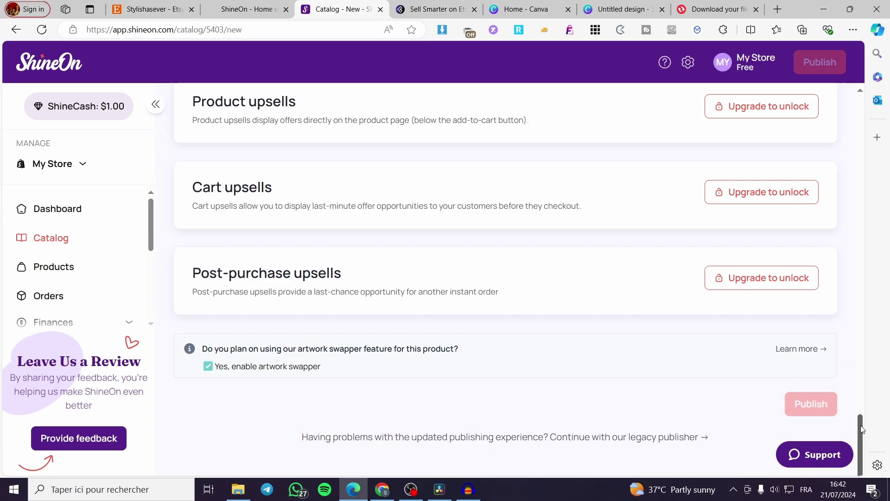
Set the product title to "Cool artwork".
drag(858, 428, 861, 100)
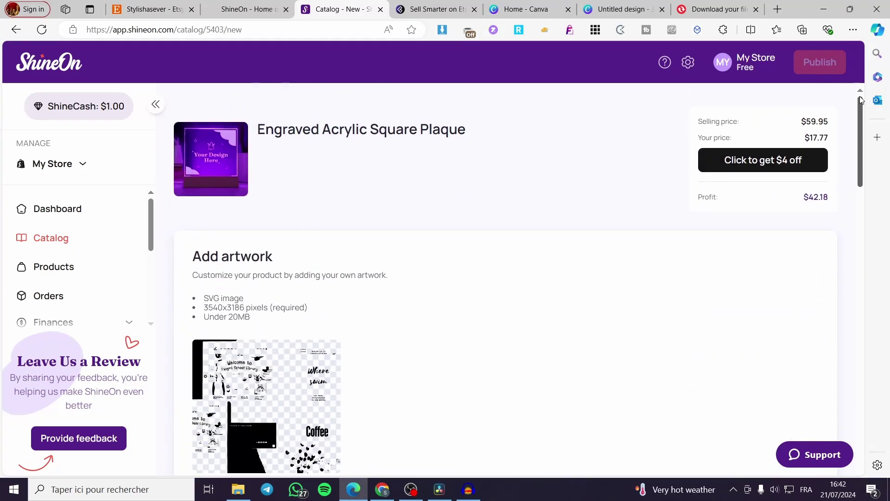
click(761, 165)
click(294, 260)
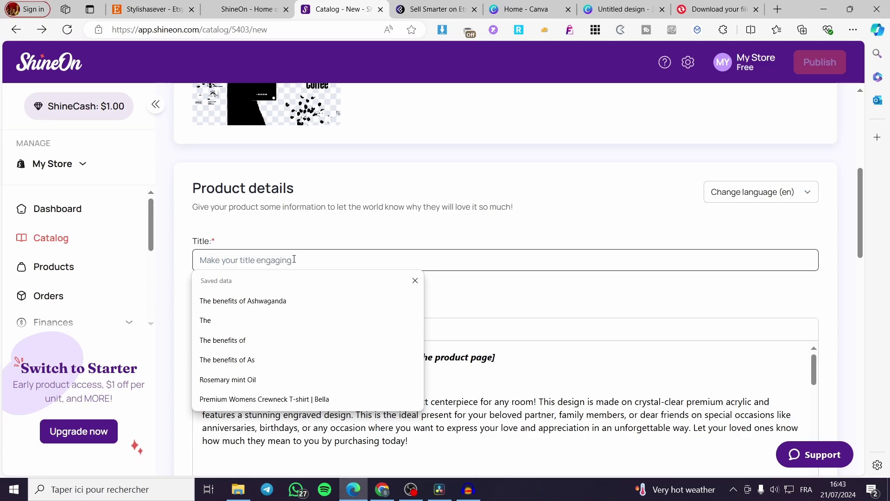
text(Cool are)
key(BackSpace)
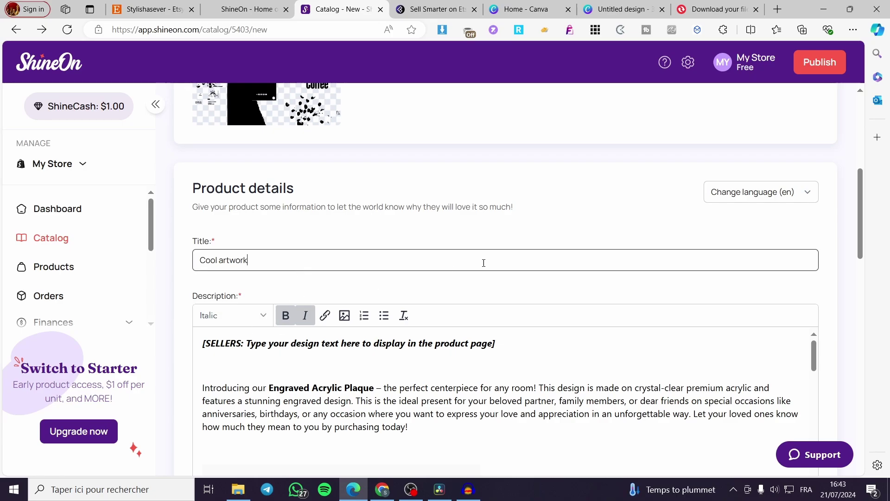
Look over the remaining product details and publish the product to the store.
scroll(572, 235, down, 5)
scroll(696, 162, up, 8)
click(820, 62)
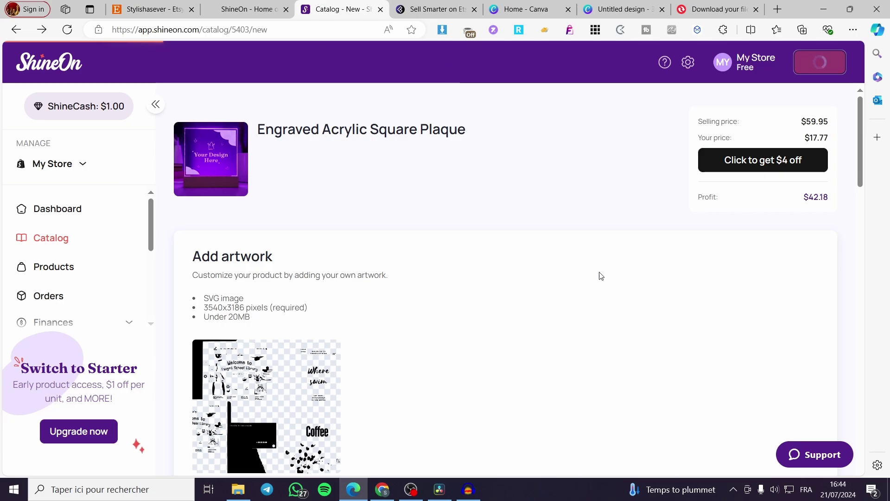
Open the published Cool artwork product's page in the online store from its ShineOn product details.
click(418, 7)
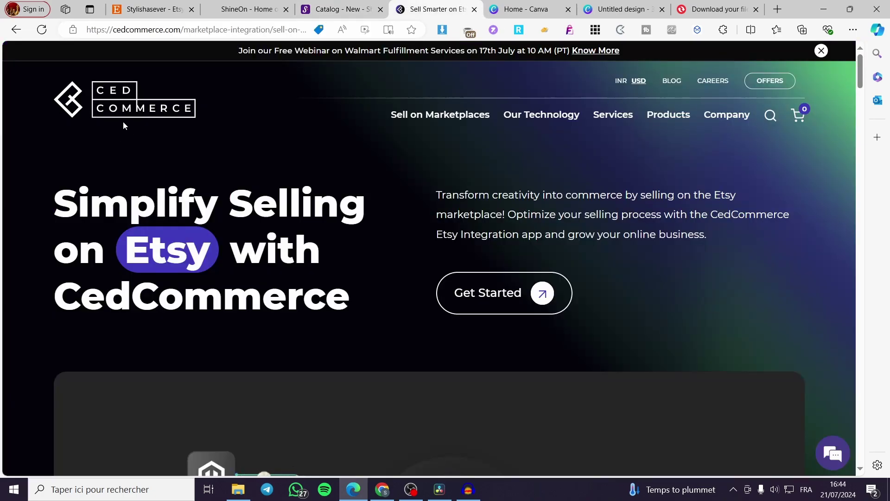
click(338, 6)
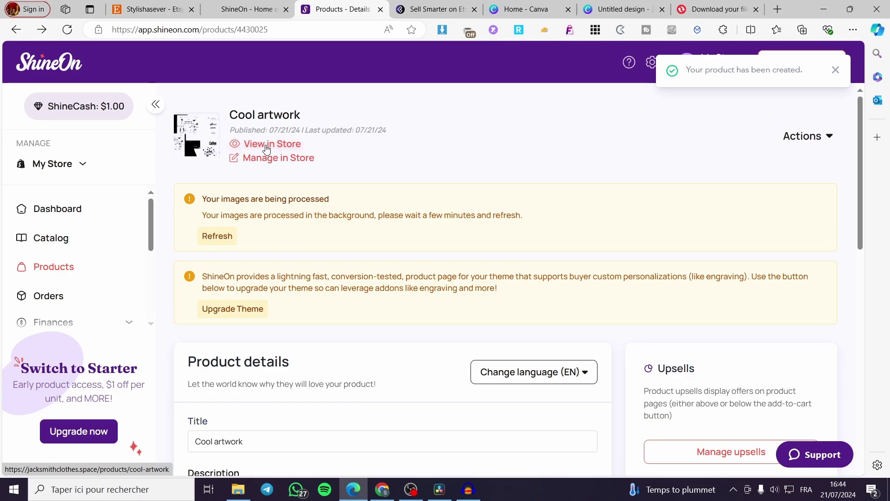
click(280, 148)
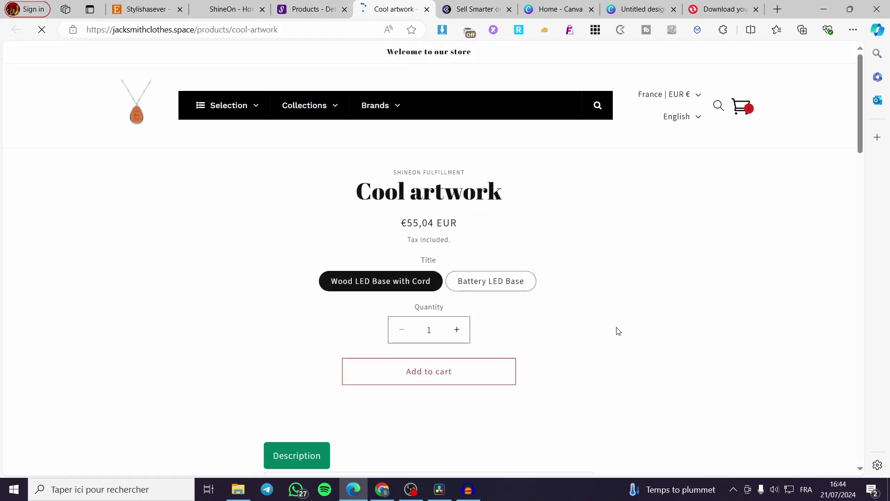
scroll(567, 269, down, 4)
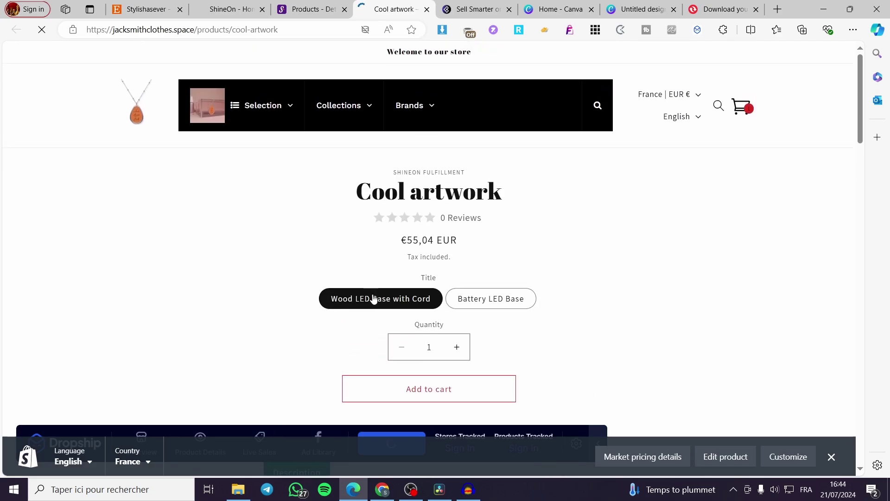
Reload the Cool artwork store page and examine its product images, variants and description.
key(ctrl+shift+Tab)
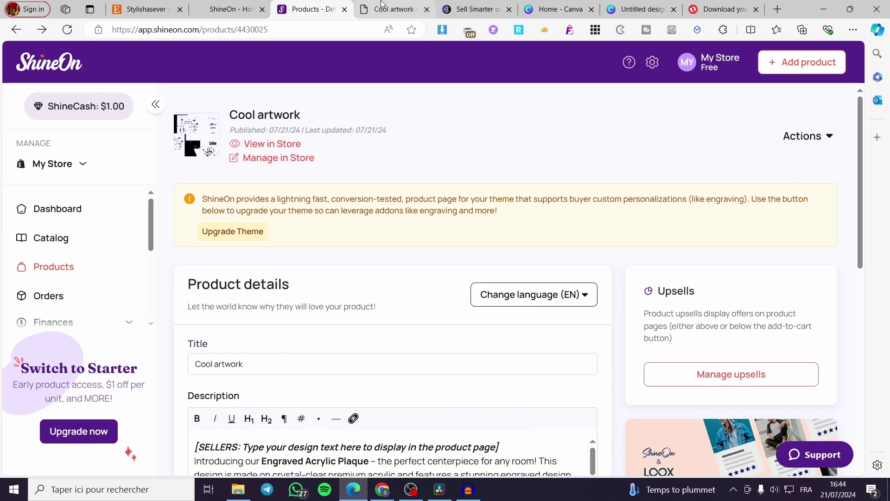
click(394, 8)
click(640, 133)
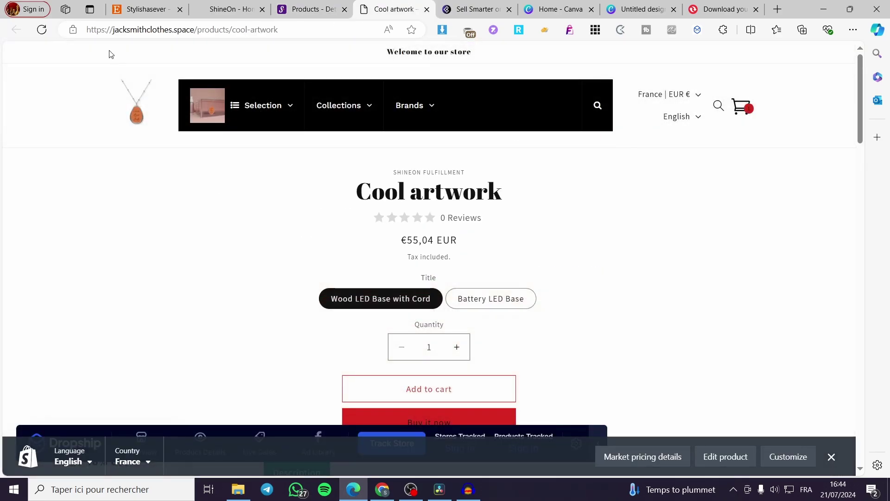
click(42, 29)
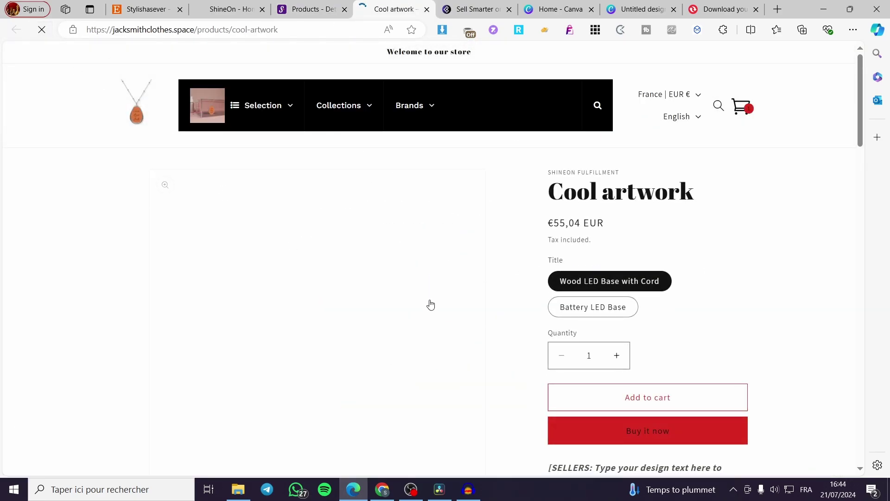
scroll(361, 348, down, 1)
scroll(361, 349, down, 2)
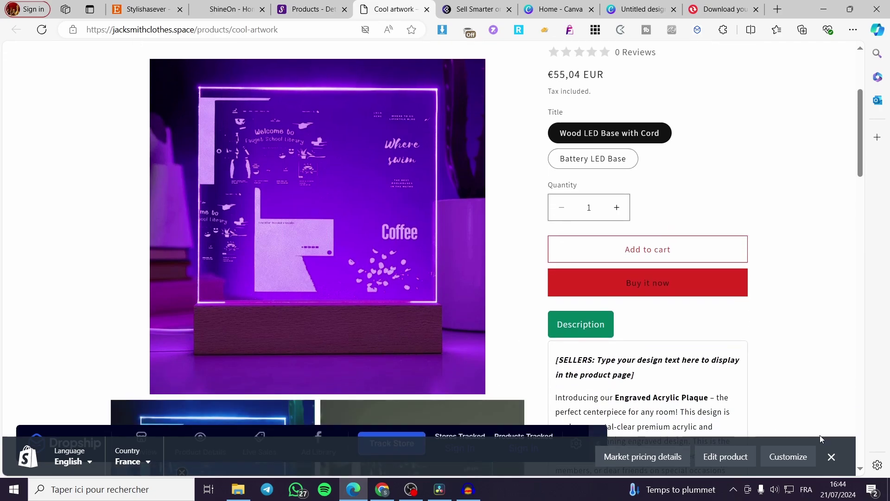
scroll(331, 357, up, 2)
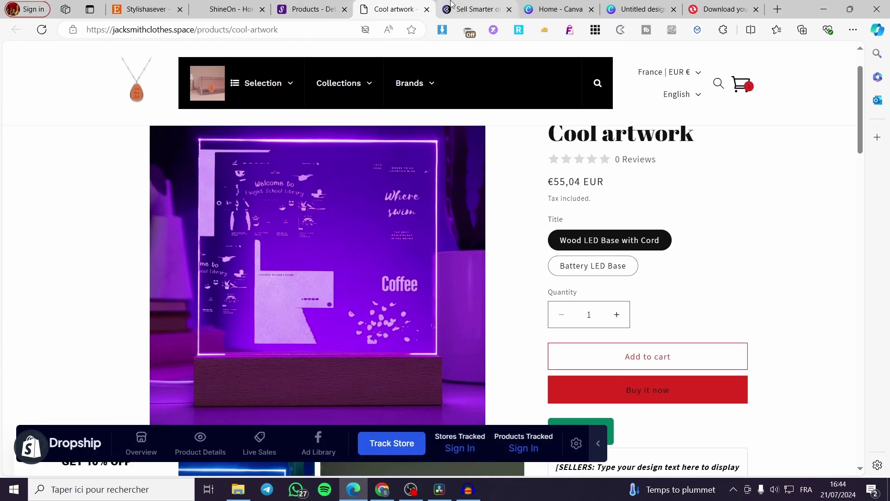
Switch to the CedCommerce page for selling on Etsy.
click(473, 8)
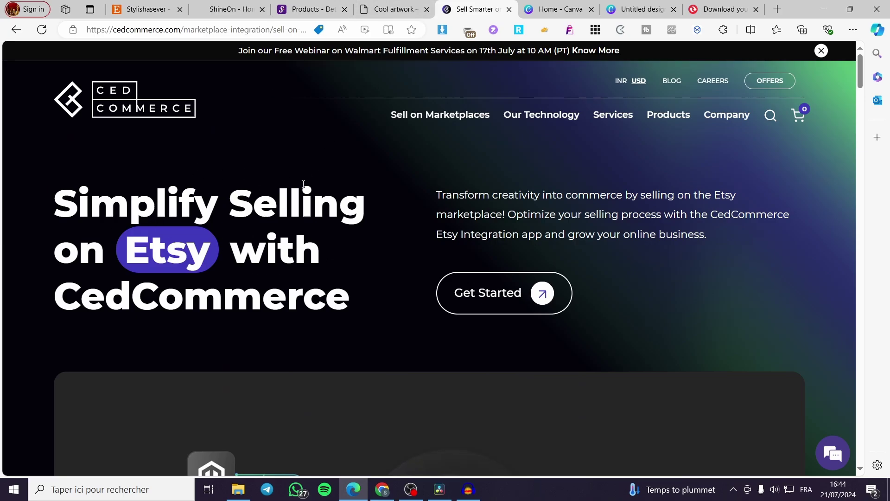
click(394, 9)
click(473, 8)
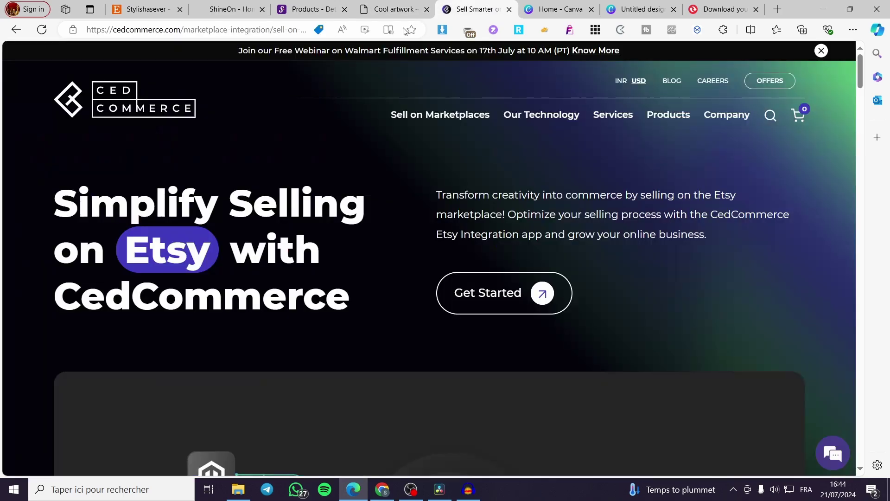